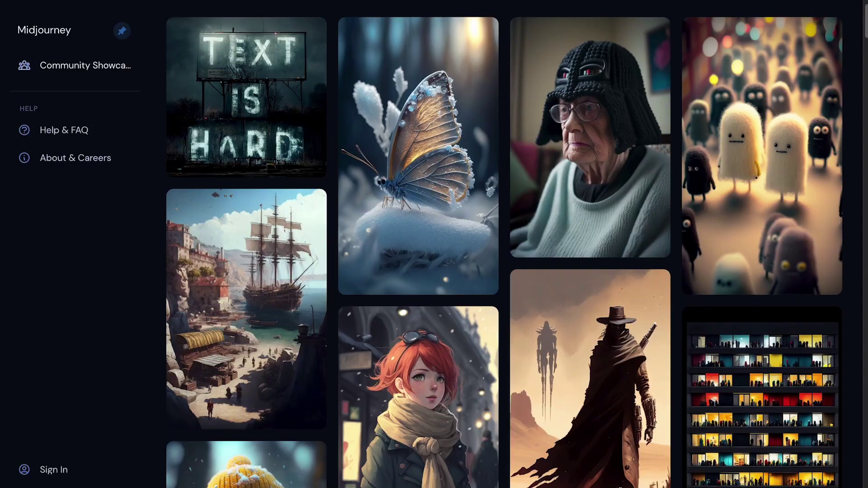
# Step: Look through the AI-generated images in the Midjourney community showcase
pyautogui.scroll(-5, 504, 244)
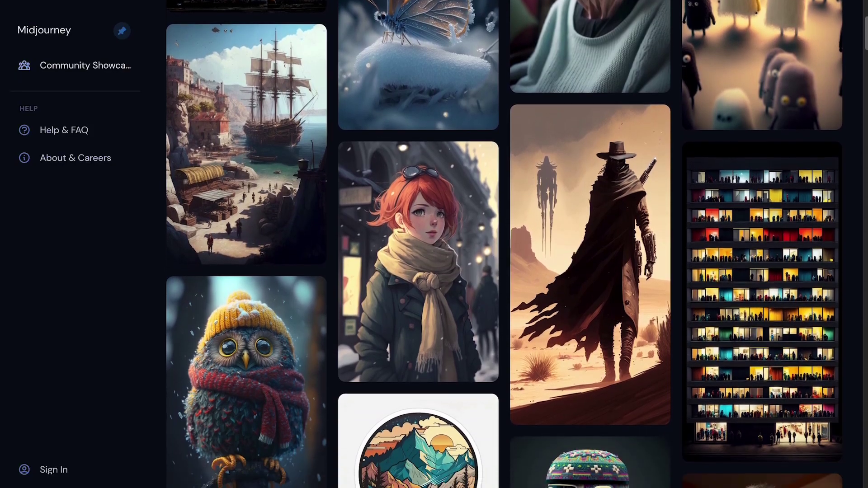
pyautogui.scroll(-4, 504, 244)
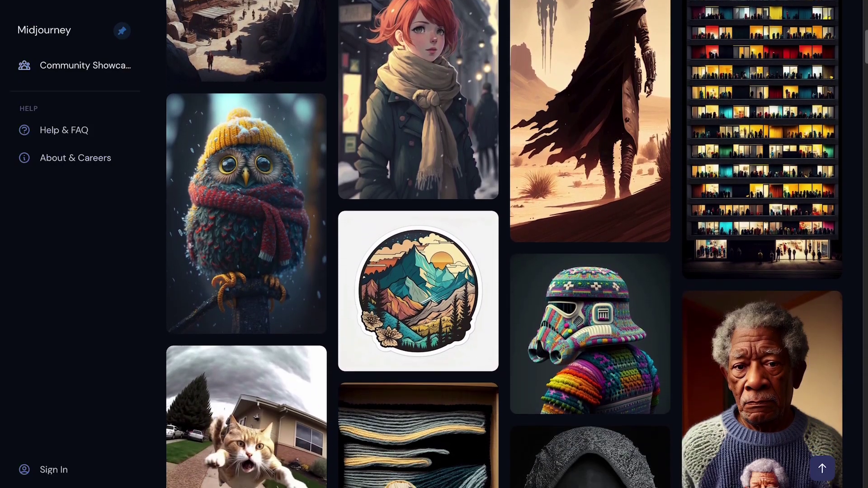
pyautogui.scroll(-4, 505, 245)
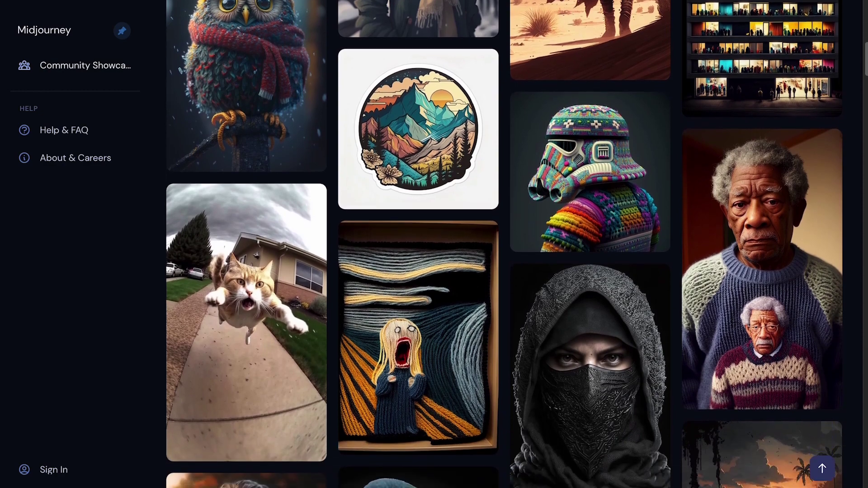
pyautogui.scroll(-3, 505, 244)
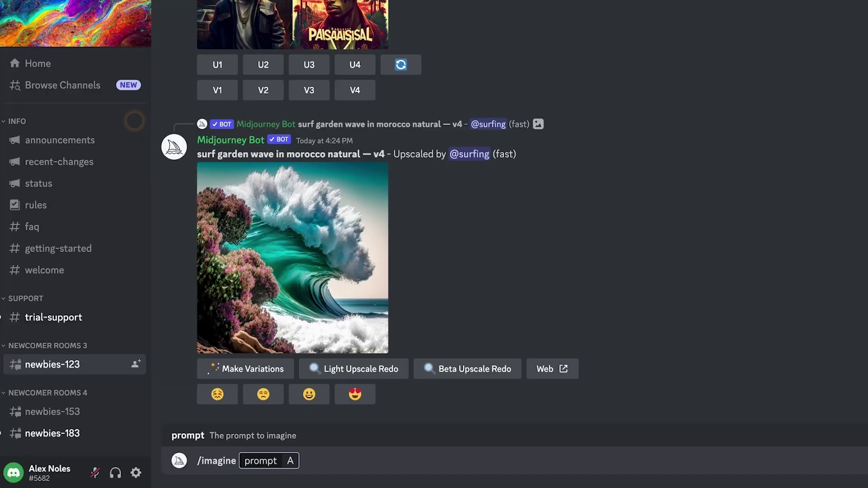
# Step: Switch to Discord, generate images with the /imagine prompt "A blue emu in a mountain landscape" and open the resulting image grid
pyautogui.write('blue emu in a mountain landscape')
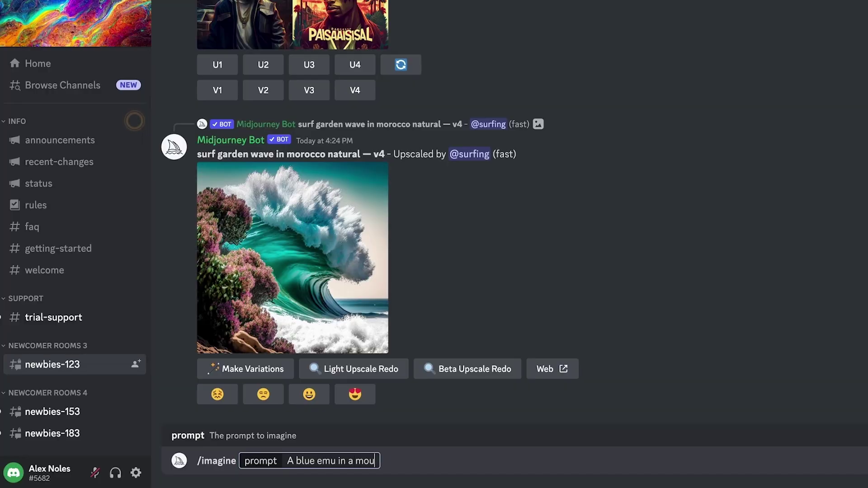
pyautogui.press('Return')
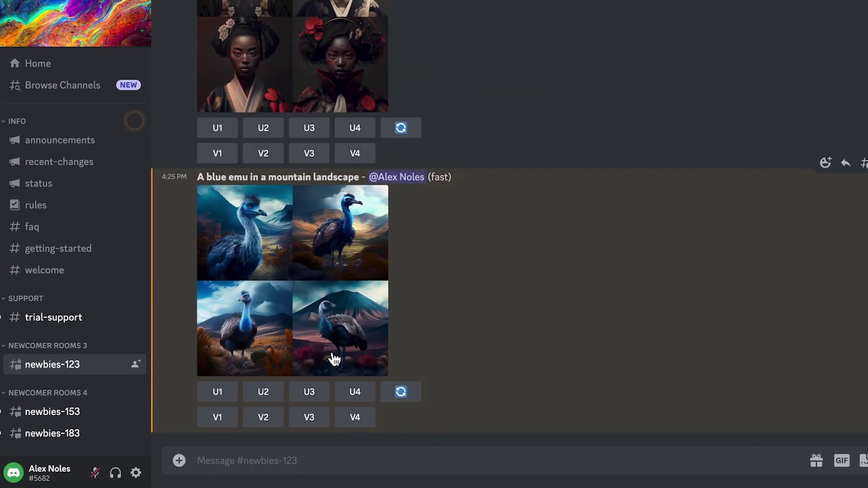
pyautogui.click(322, 304)
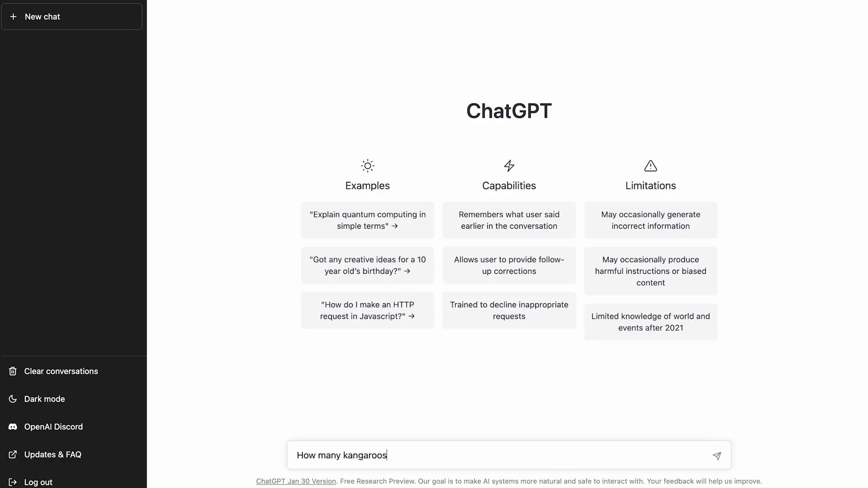
# Step: Switch to ChatGPT and ask "How many kangaroos are there?" and "Are there more kangaroos than people in Australia?", plus a message starting "I am lonely"
pyautogui.press('Return')
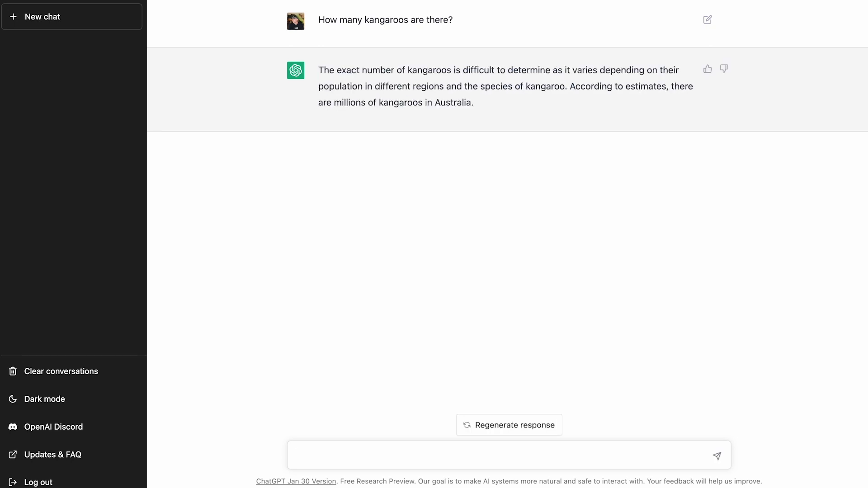
pyautogui.write('Are there more kangaro')
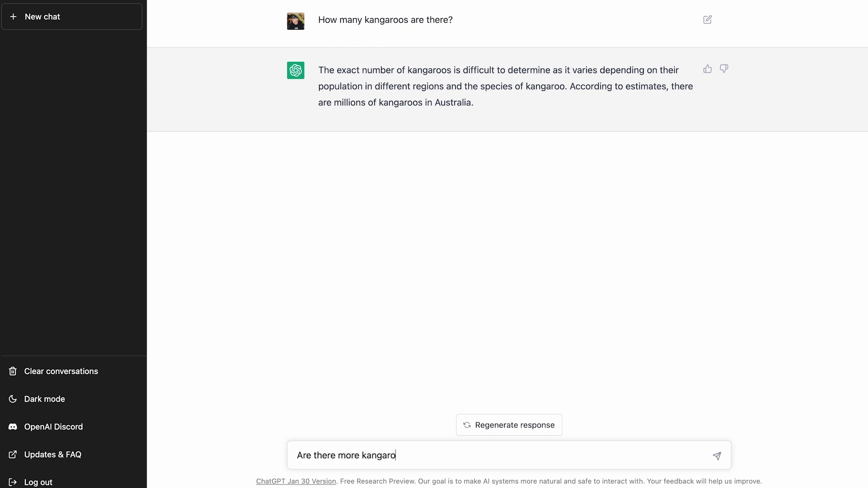
pyautogui.write('os than people in Australi')
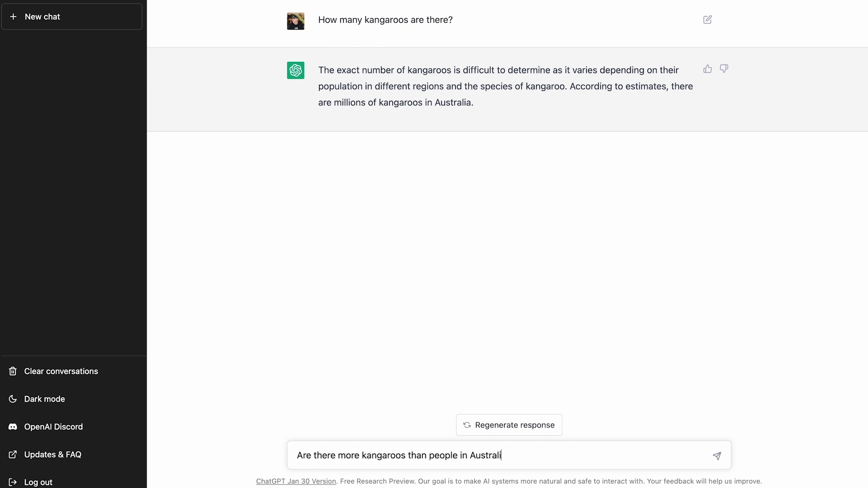
pyautogui.write('a?')
pyautogui.press('Return')
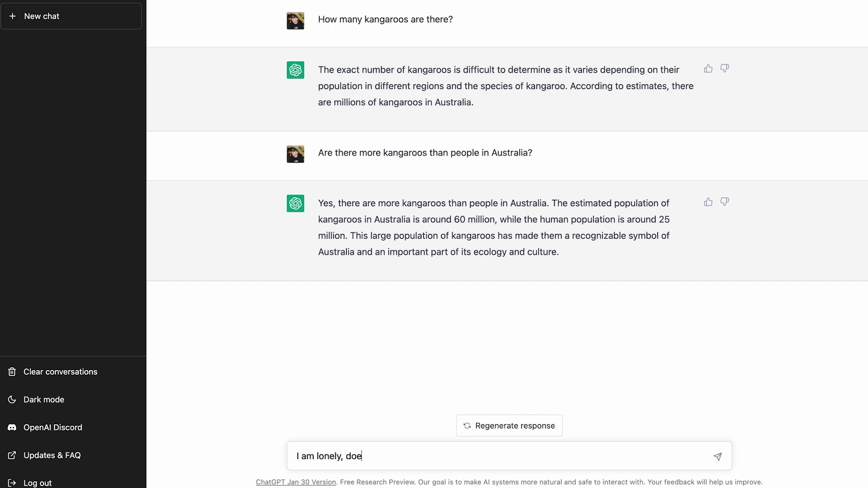
pyautogui.press('Return')
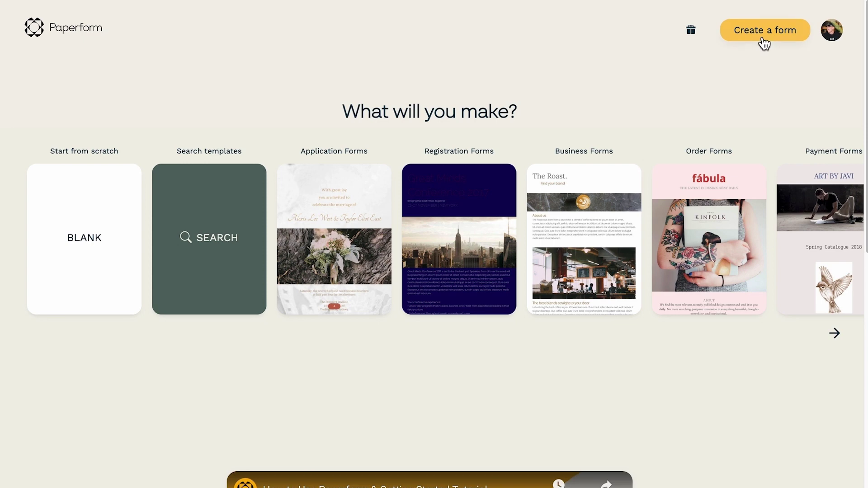
# Step: Switch to Paperform, create a form from the Restaurant Reservation Form Template and look through its questions
pyautogui.click(762, 39)
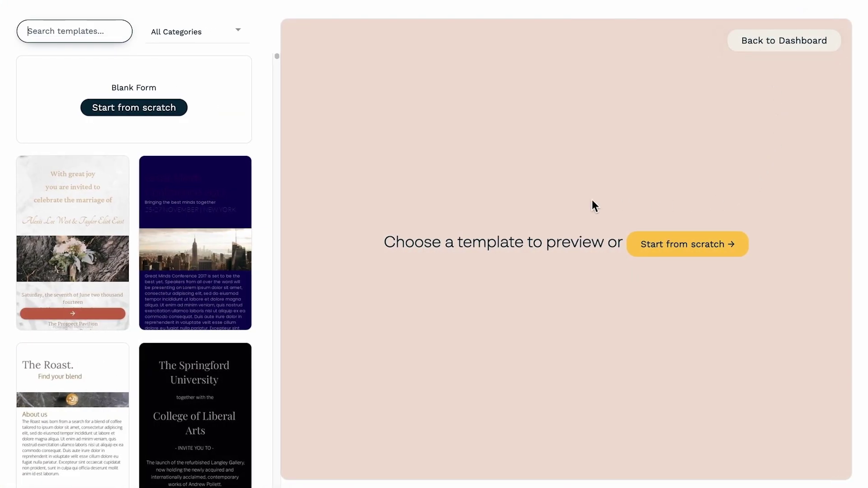
pyautogui.scroll(-8, 267, 166)
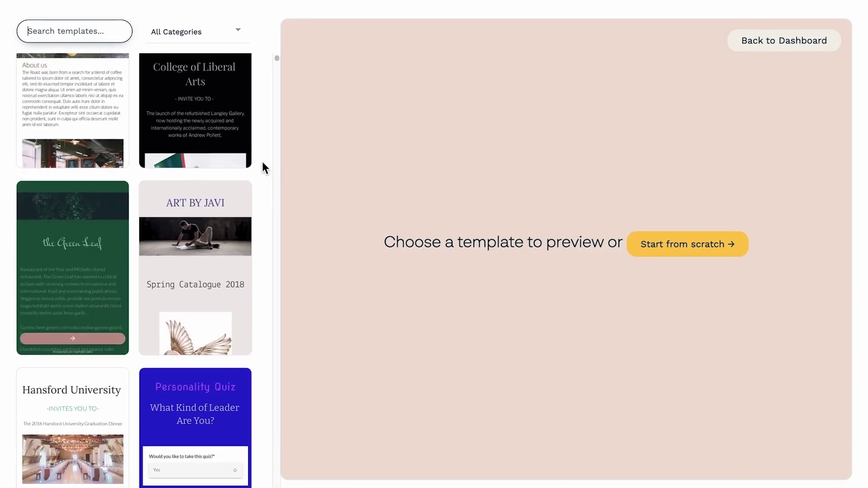
pyautogui.click(85, 248)
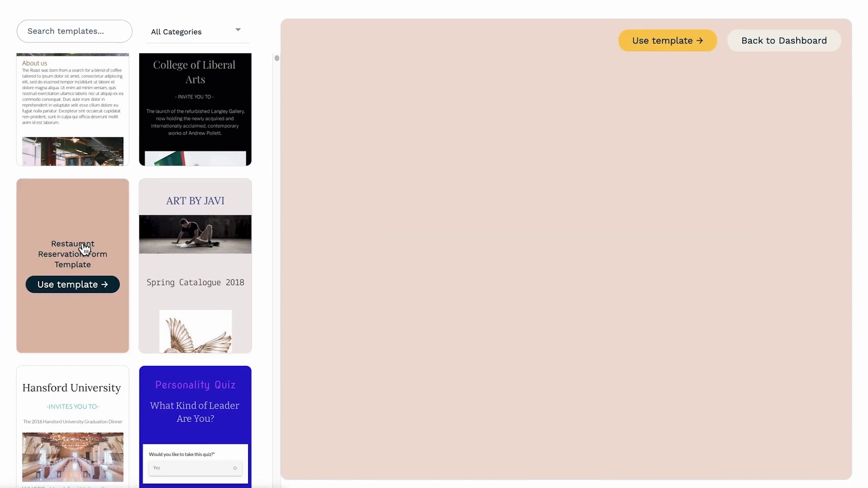
pyautogui.click(105, 290)
pyautogui.scroll(-6, 434, 244)
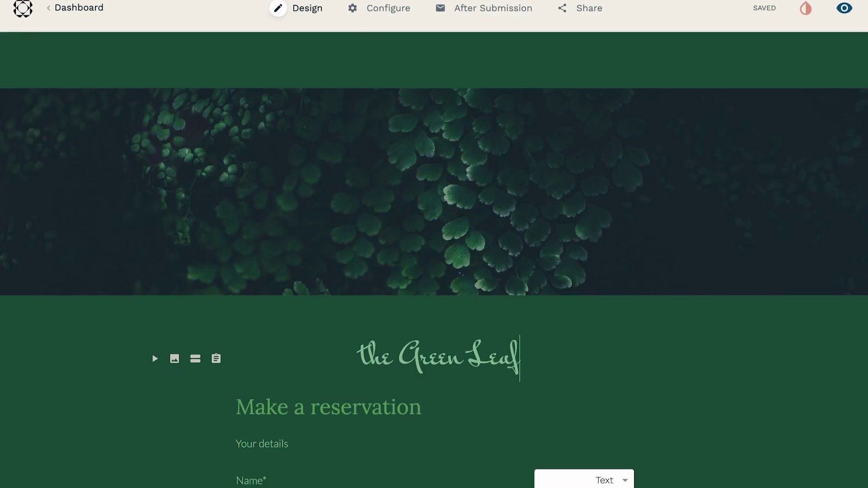
pyautogui.scroll(-6, 434, 244)
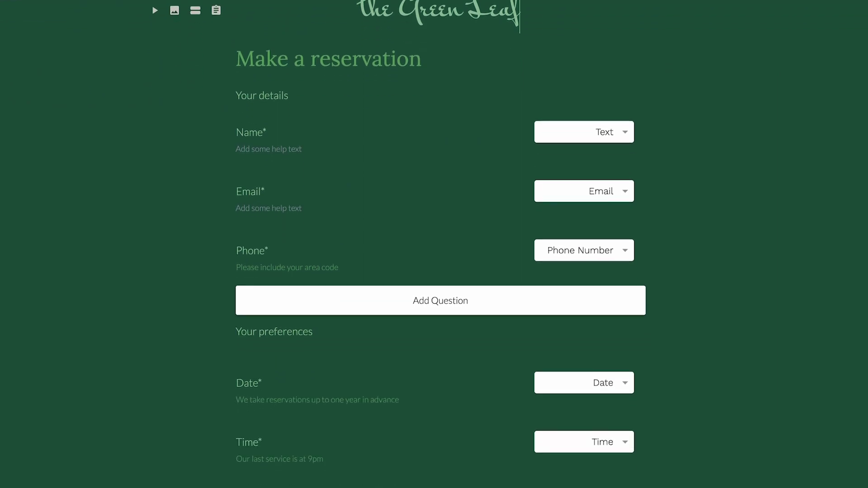
pyautogui.scroll(10, 434, 244)
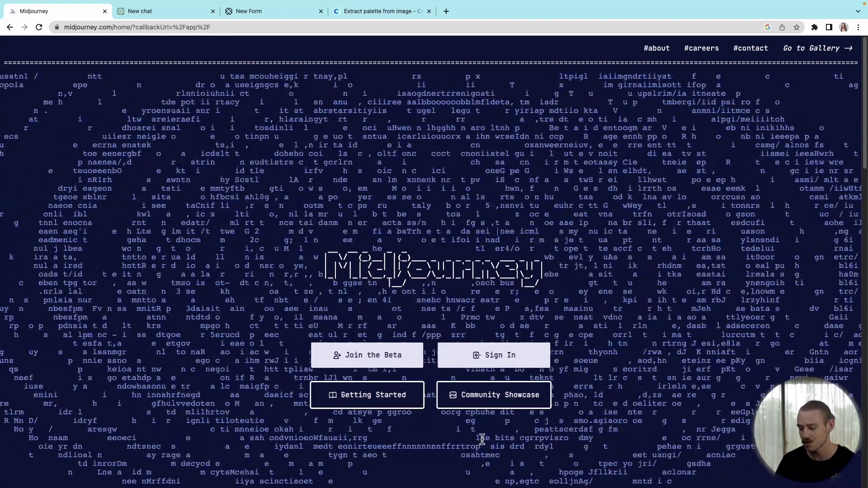
# Step: Join the Midjourney beta from its website by accepting the Discord invite, and open the newbies-36 channel
pyautogui.click(370, 361)
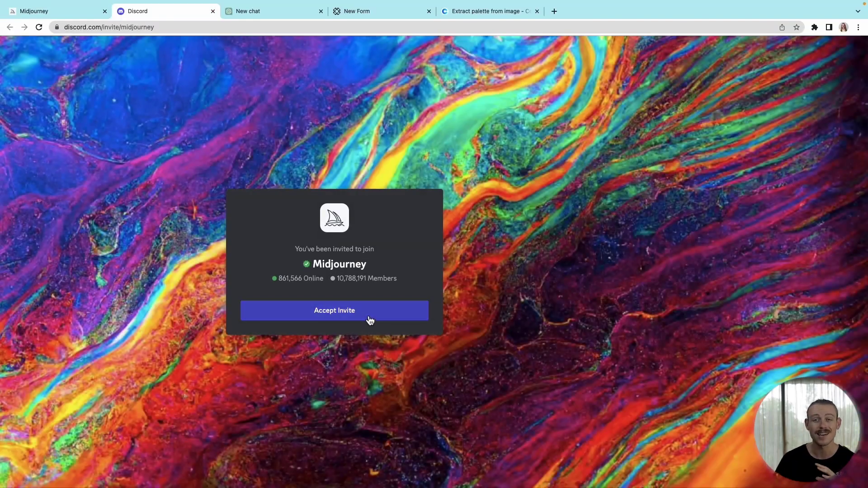
pyautogui.click(370, 316)
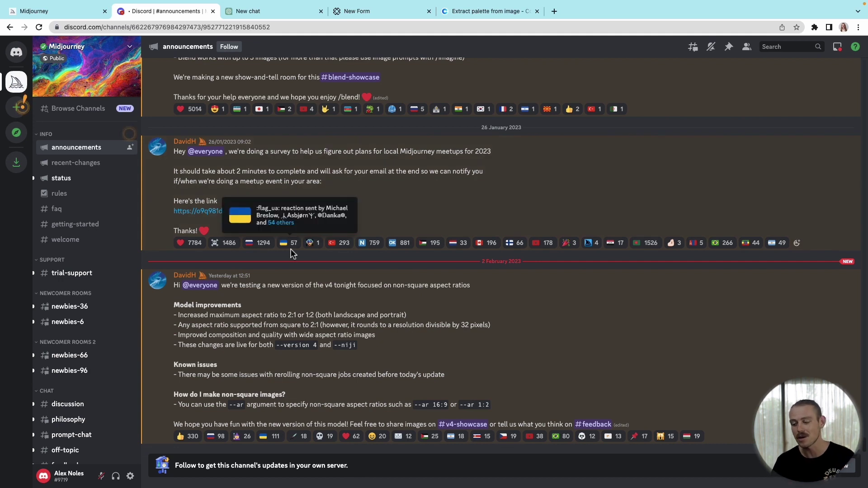
pyautogui.click(87, 307)
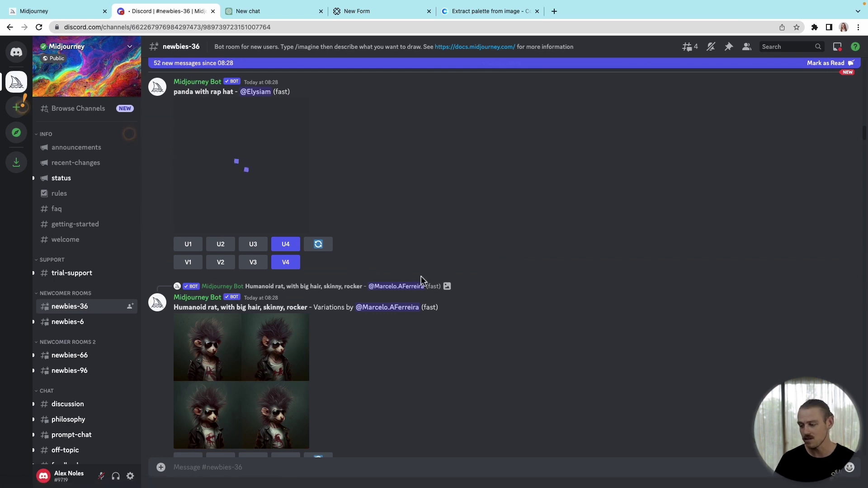
# Step: Generate images with the /imagine prompt "create an event landing page for an Australian trivia night" and view the result enlarged
pyautogui.write('/')
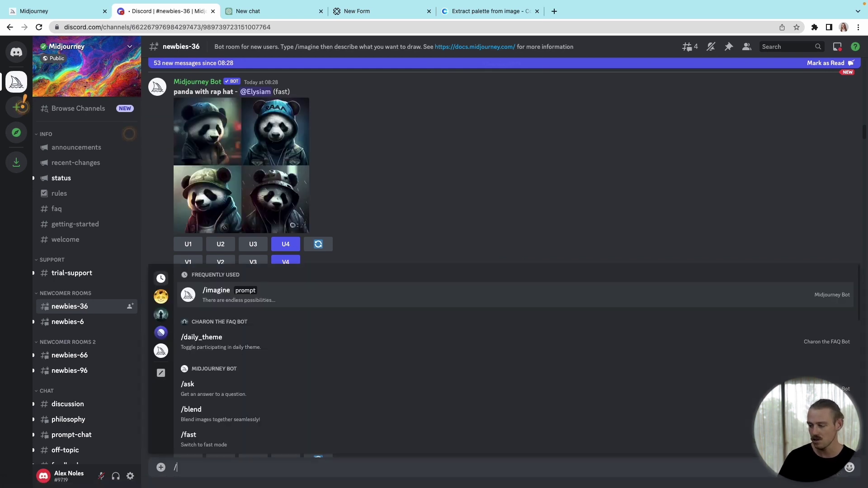
pyautogui.write('imagine')
pyautogui.press('Tab')
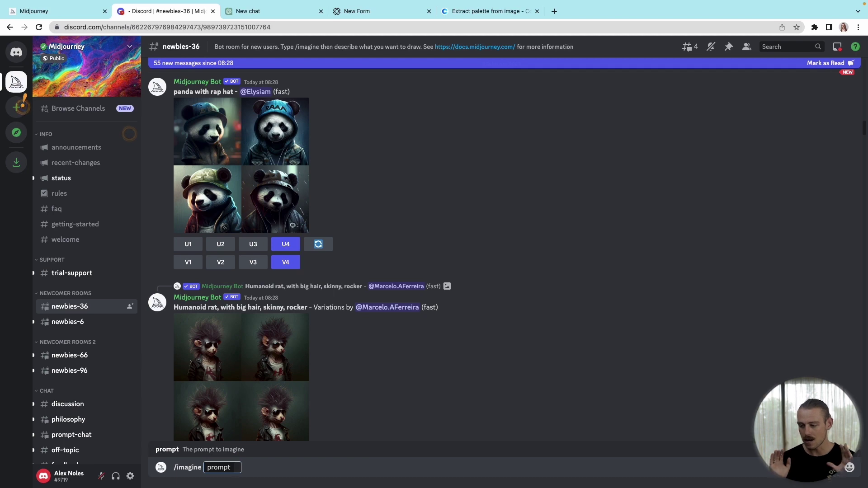
pyautogui.write('create an e')
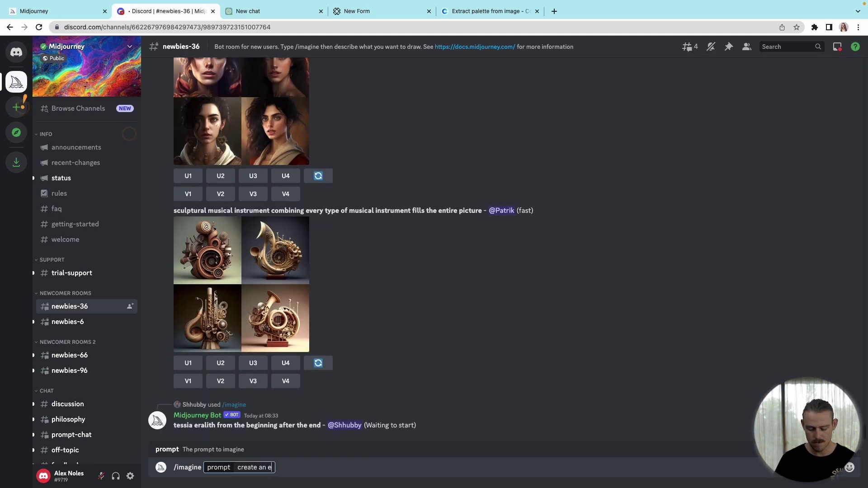
pyautogui.write('vent landing page f')
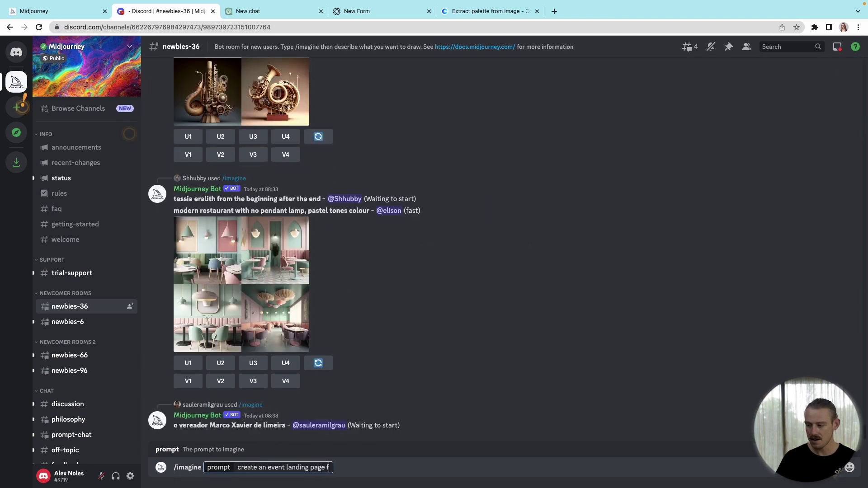
pyautogui.write('or an Australian trivia night')
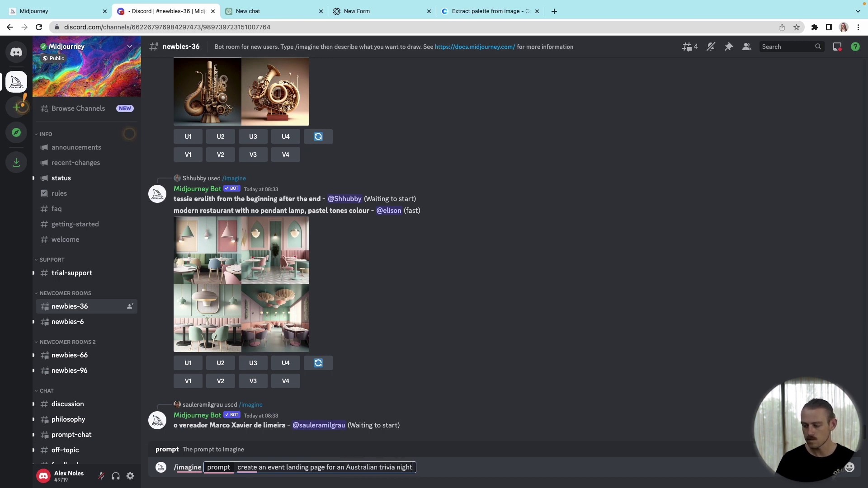
pyautogui.press('Return')
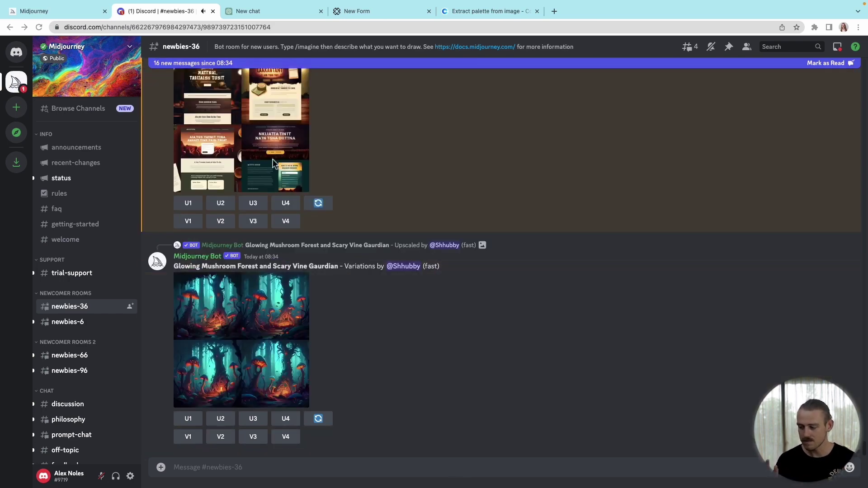
pyautogui.click(251, 125)
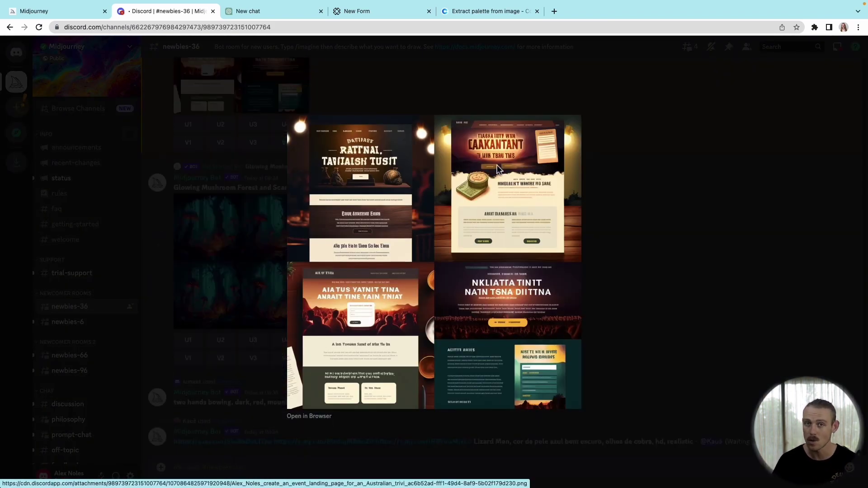
pyautogui.click(625, 257)
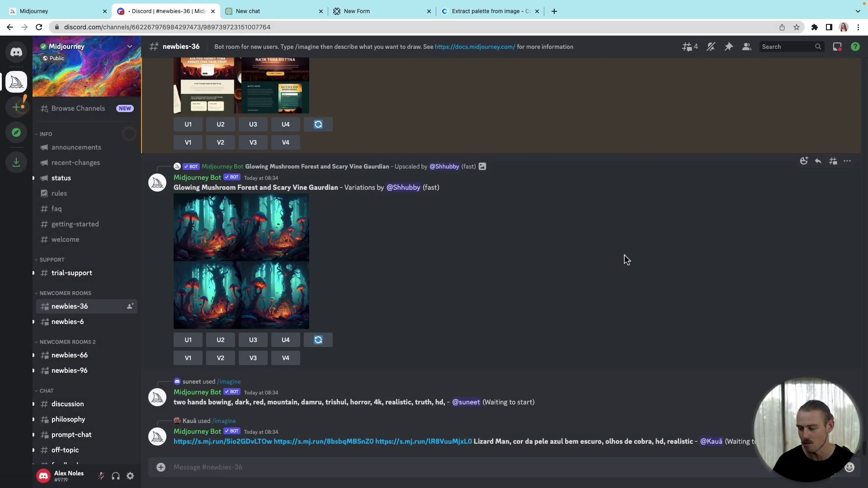
# Step: Submit the /imagine prompt "Sydney Opera House cartoon from a distance" in the newbies-36 channel
pyautogui.click(430, 469)
pyautogui.write('/imagin')
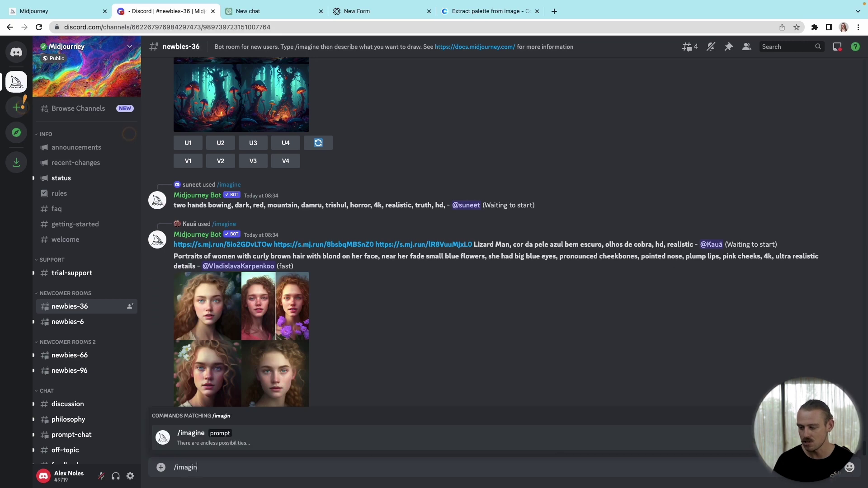
pyautogui.press('Tab')
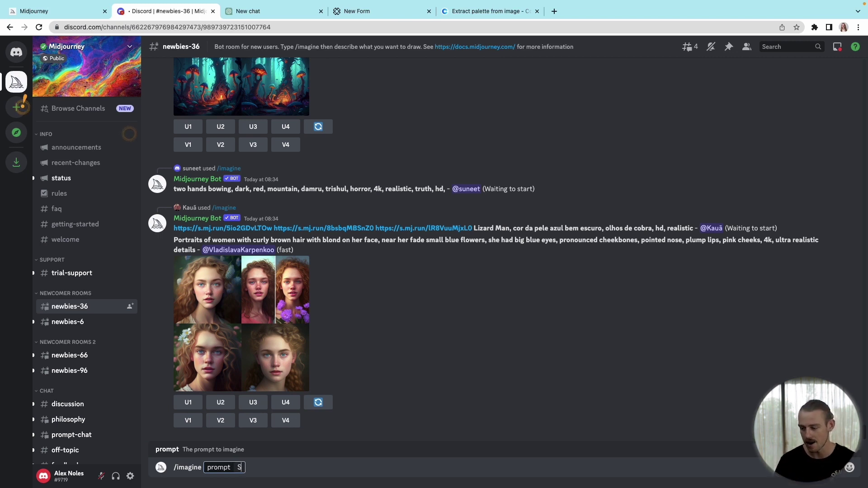
pyautogui.write('Opera')
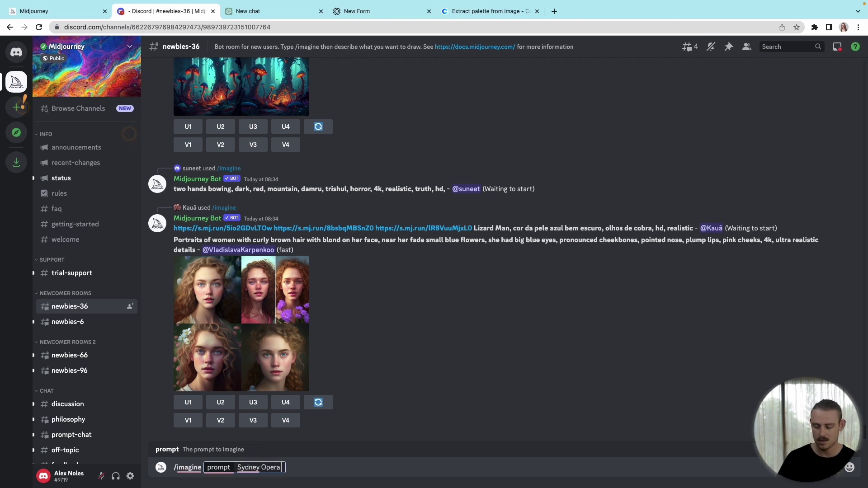
pyautogui.write(' House cartoon f')
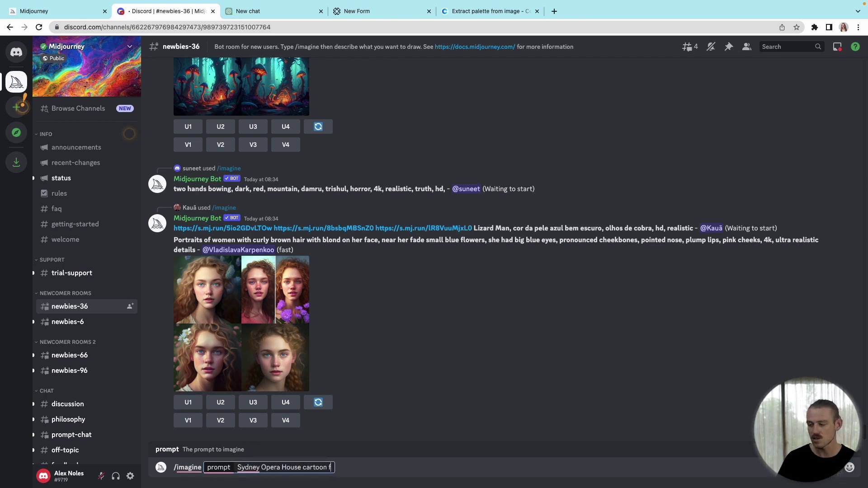
pyautogui.write('rom a distance')
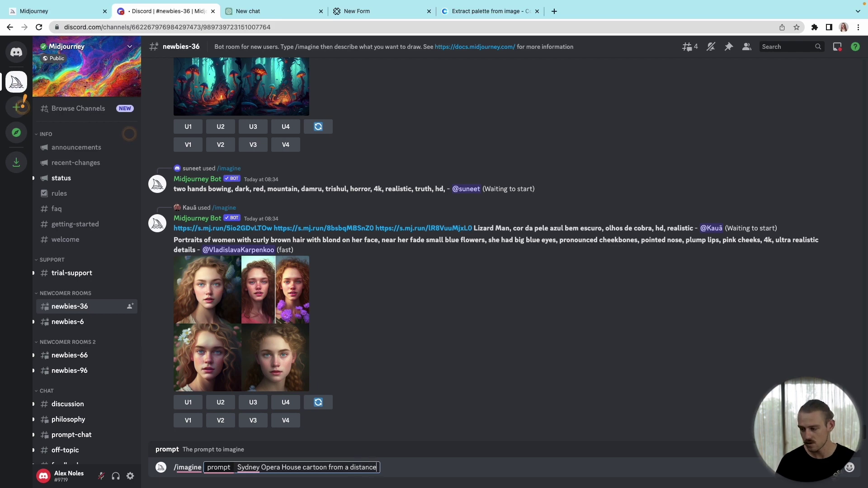
pyautogui.press('Return')
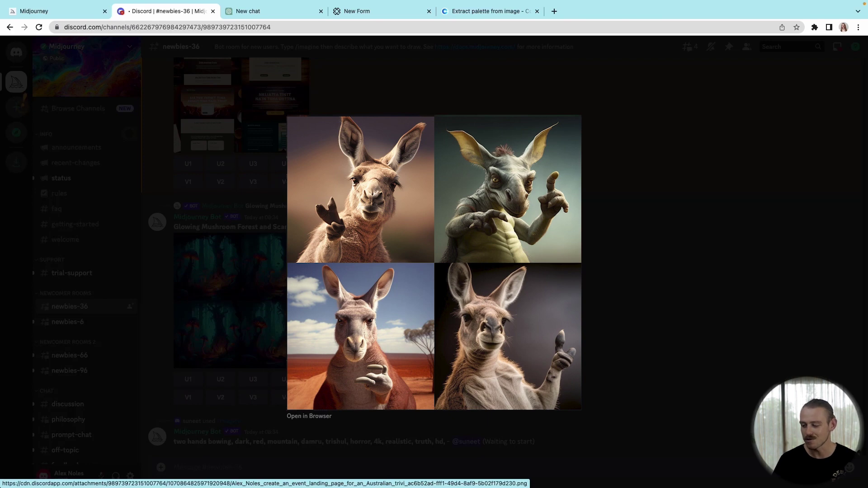
# Step: Close the enlarged image, view the Sydney Opera House results enlarged and upscale the third variant
pyautogui.click(624, 256)
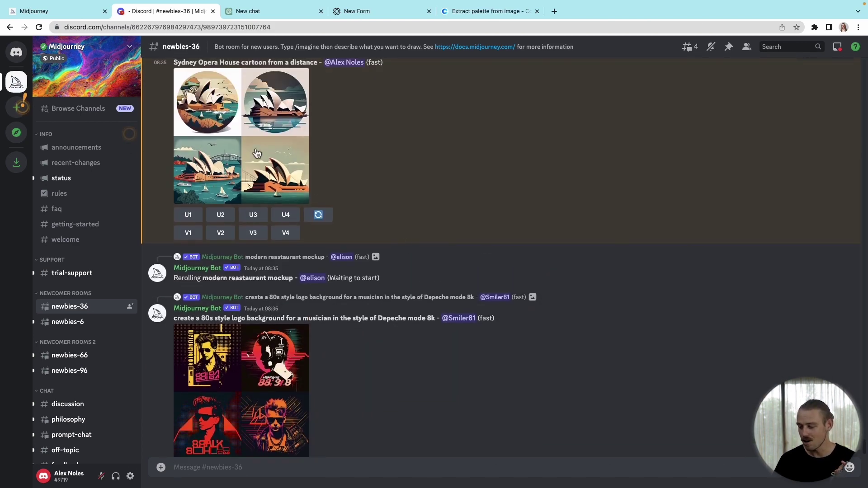
pyautogui.click(248, 148)
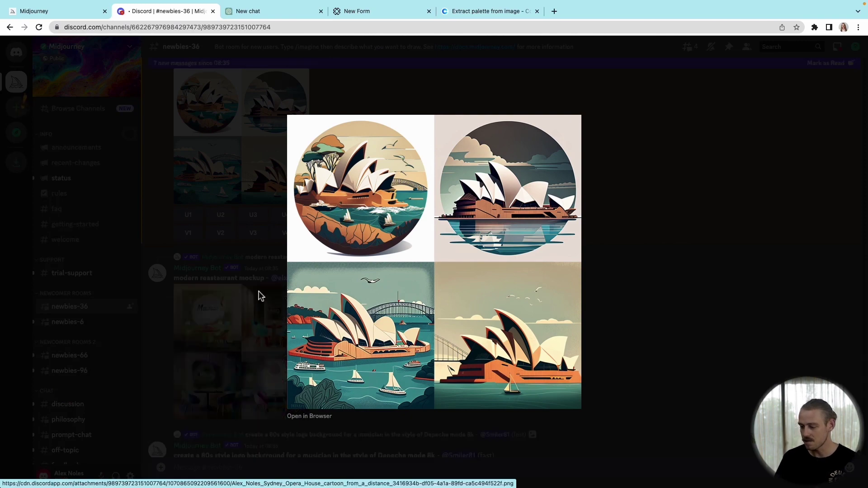
pyautogui.click(240, 256)
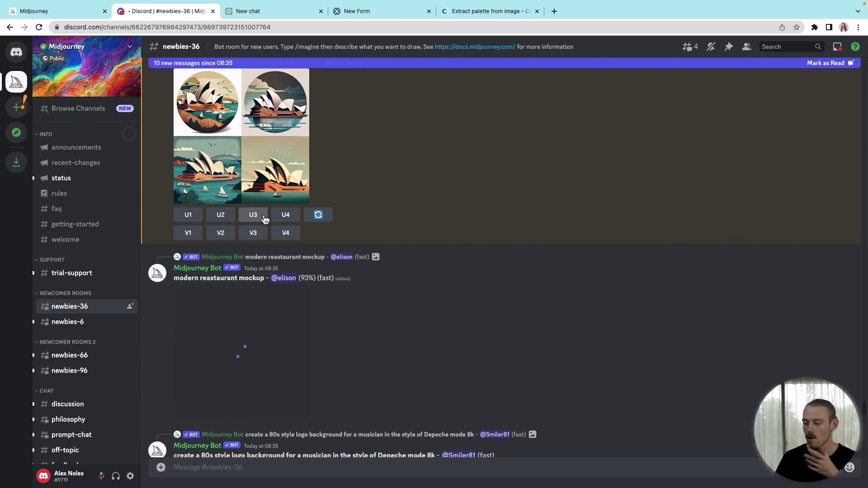
pyautogui.click(255, 260)
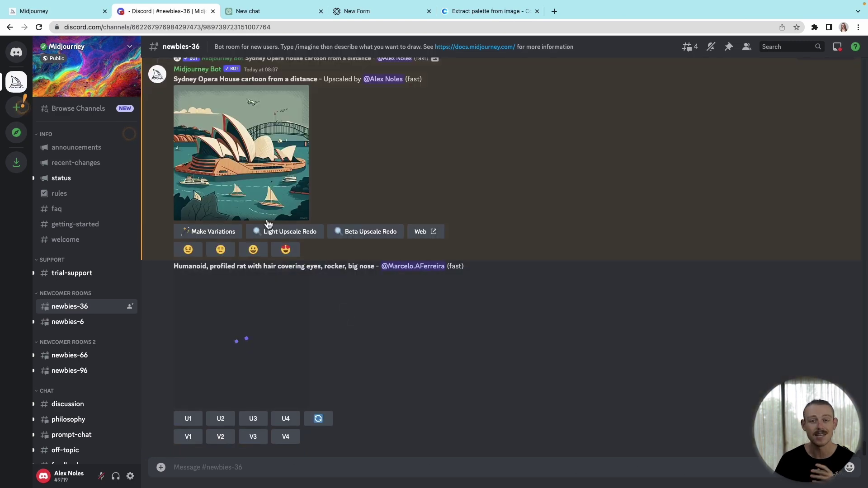
# Step: Open the upscaled Sydney Opera House image in the browser at full size and save it to the computer
pyautogui.click(254, 188)
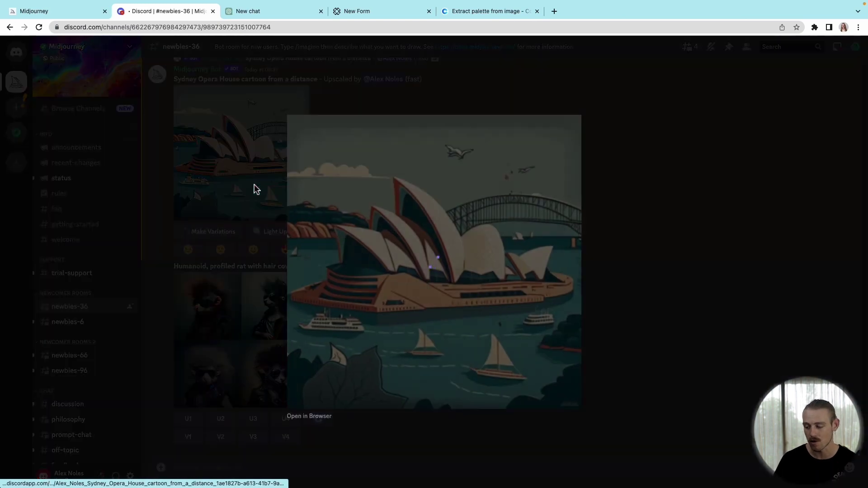
pyautogui.click(312, 416)
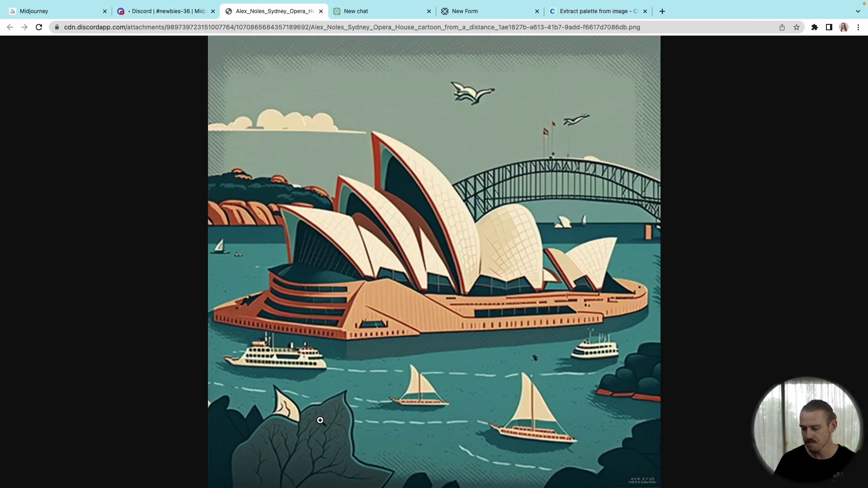
pyautogui.rightClick(466, 383)
pyautogui.click(470, 398)
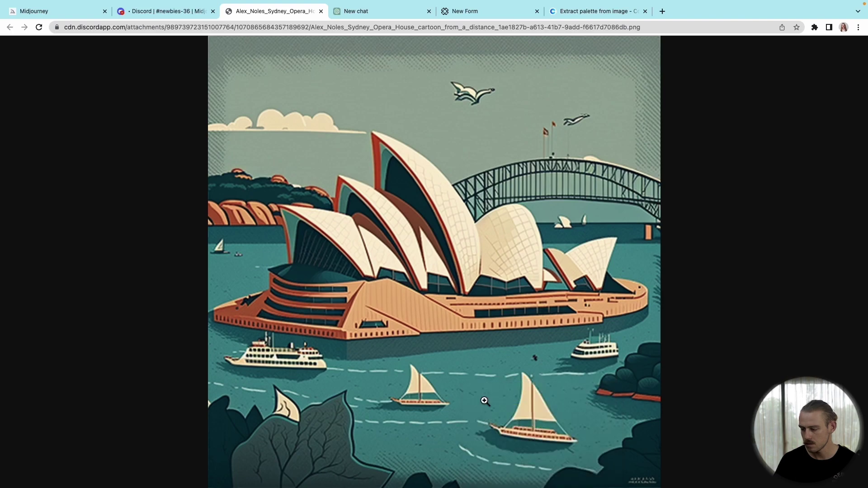
pyautogui.press('Return')
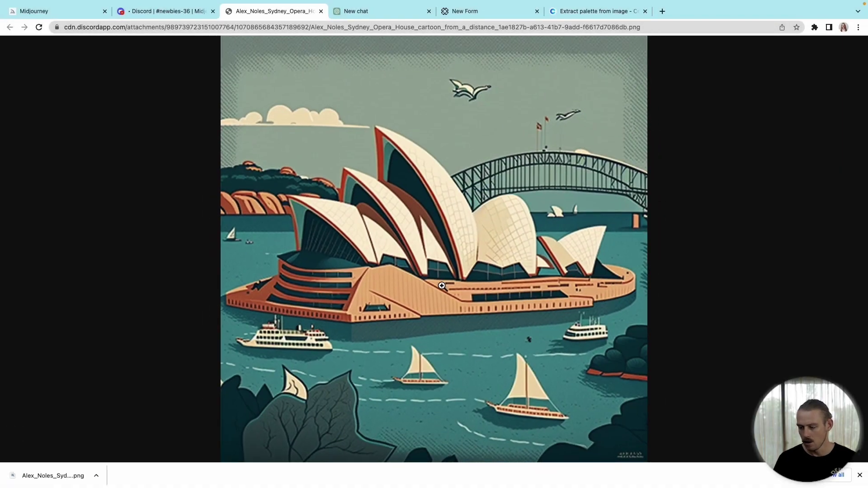
pyautogui.click(859, 476)
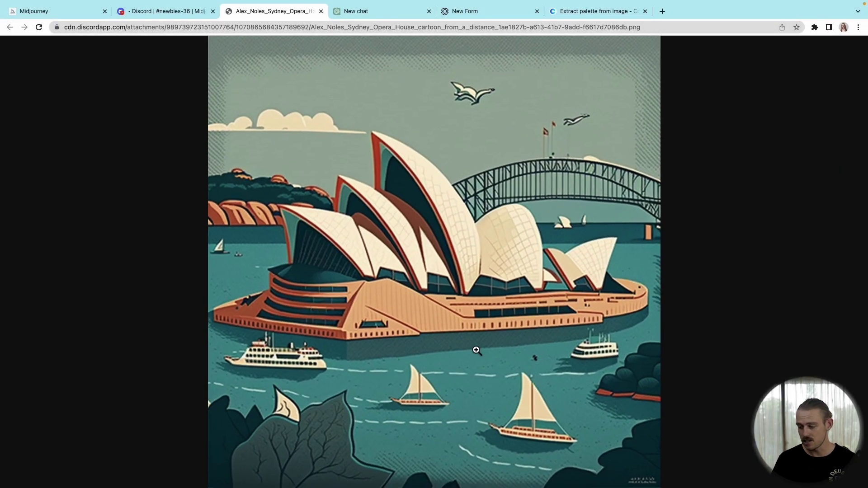
# Step: Switch to the Paperform form and insert the Sydney Opera House picture at the top of the page
pyautogui.click(465, 11)
pyautogui.click(229, 112)
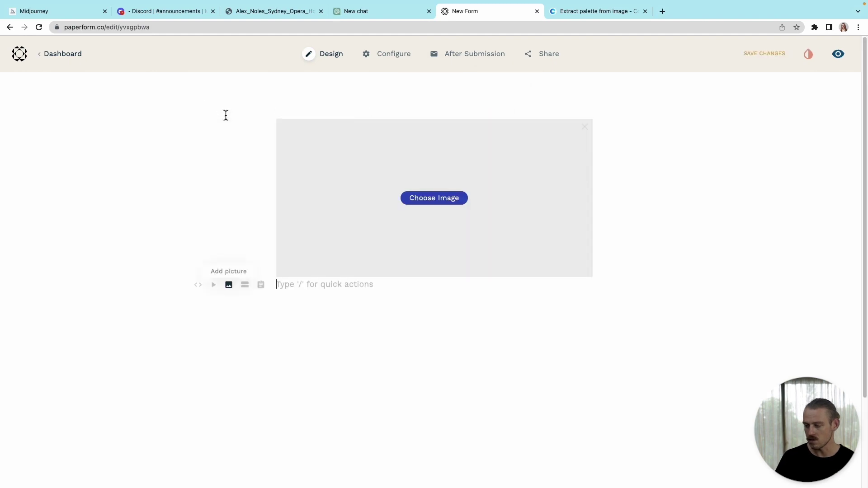
pyautogui.click(332, 180)
pyautogui.click(298, 171)
pyautogui.doubleClick(300, 171)
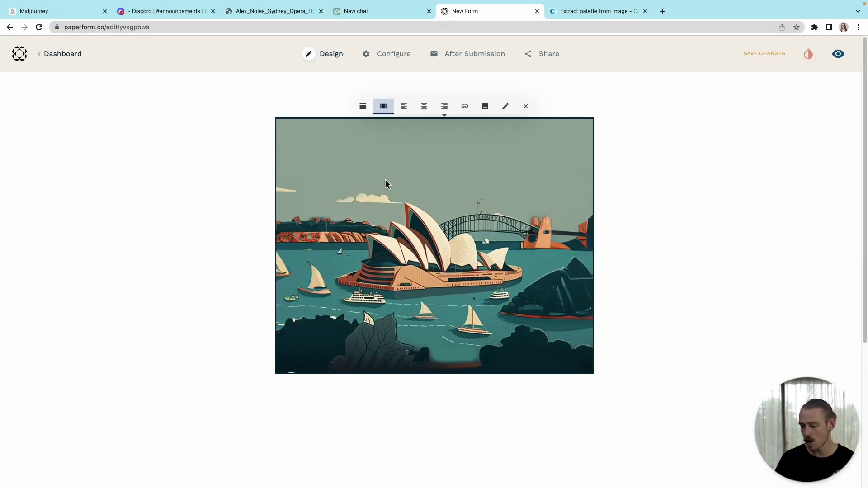
# Step: Crop the Opera House picture to a wide banner by trimming the upper sky and the lower foreground
pyautogui.click(511, 111)
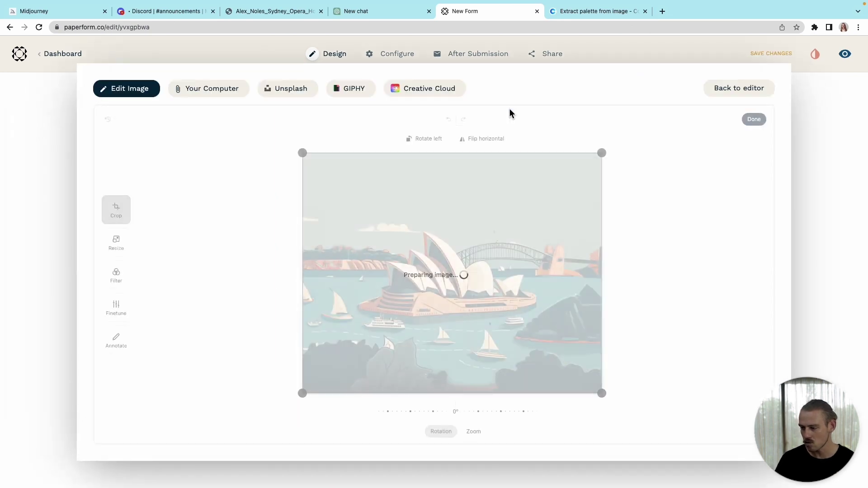
pyautogui.moveTo(601, 153); pyautogui.dragTo(600, 216)
pyautogui.moveTo(603, 394); pyautogui.dragTo(597, 334)
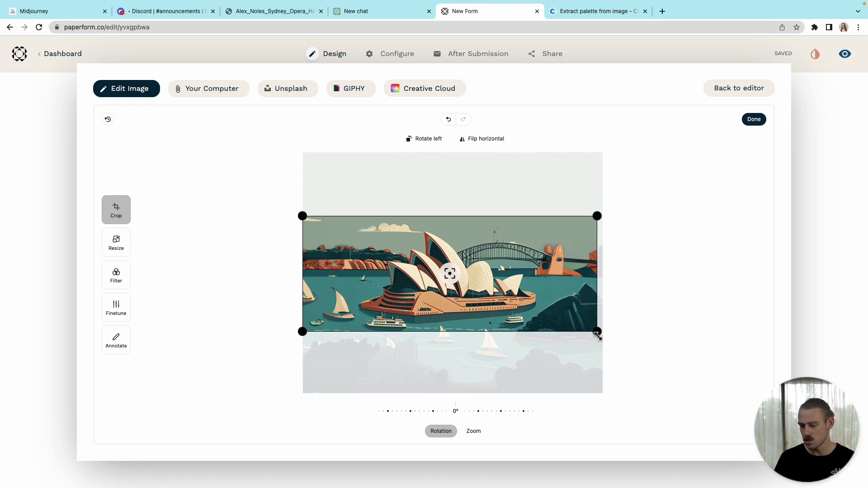
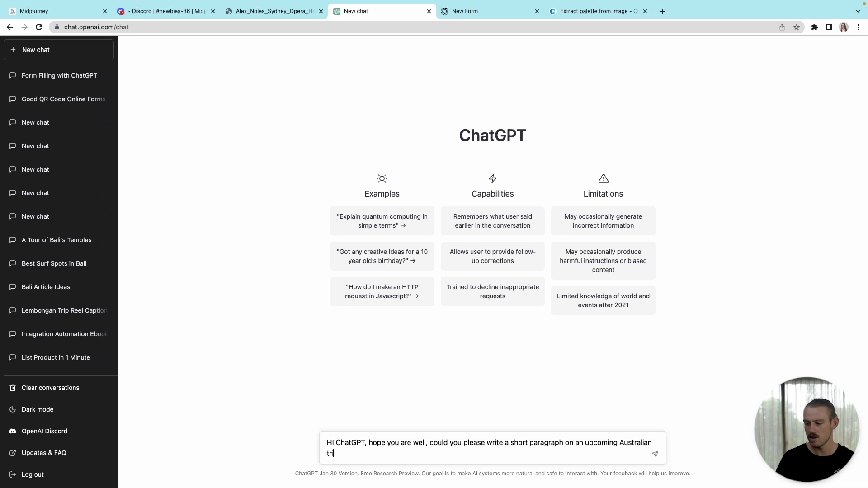
# Step: Ask ChatGPT to write a short paragraph on an upcoming Australian trivia night that will be full of fun and laughter
pyautogui.write('night that will be full of fun')
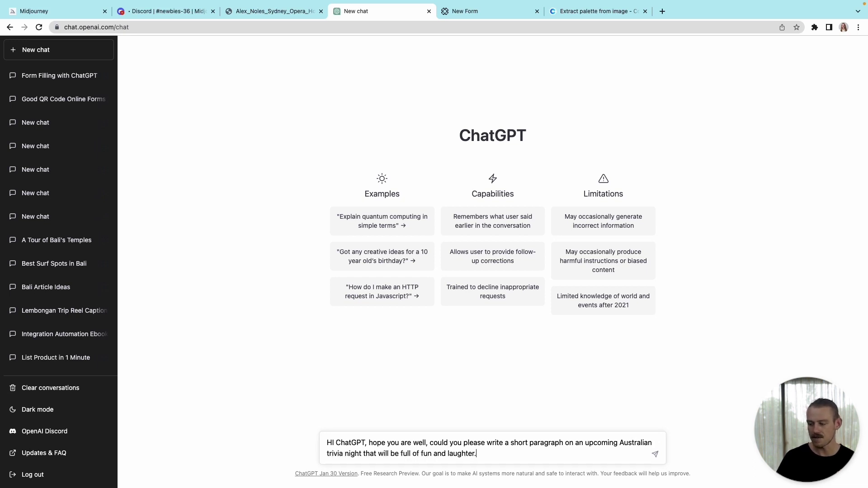
pyautogui.write(' and laughter')
pyautogui.press('Return')
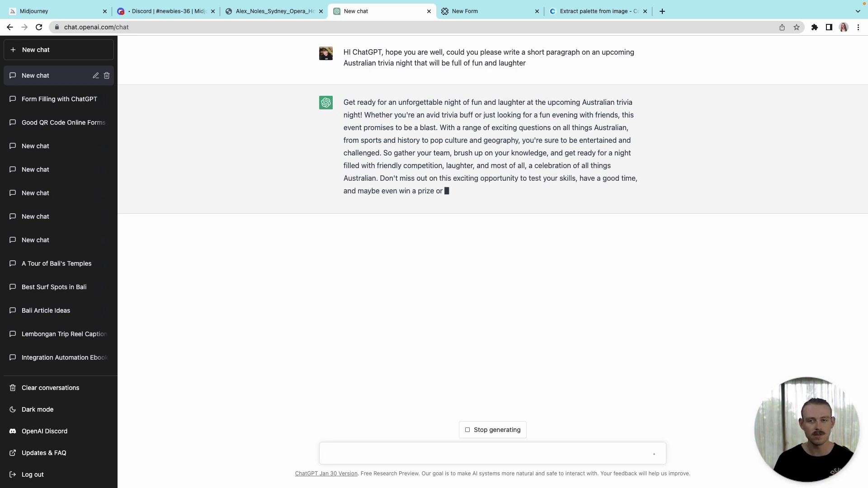
# Step: Copy ChatGPT's trivia night paragraph into the Paperform page below the banner image and center it
pyautogui.moveTo(486, 193); pyautogui.dragTo(346, 105)
pyautogui.press('super+c')
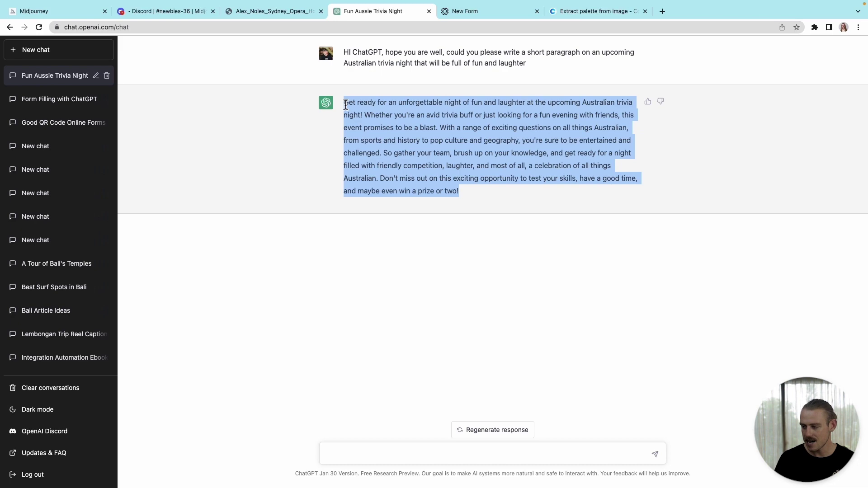
pyautogui.click(493, 12)
pyautogui.click(401, 312)
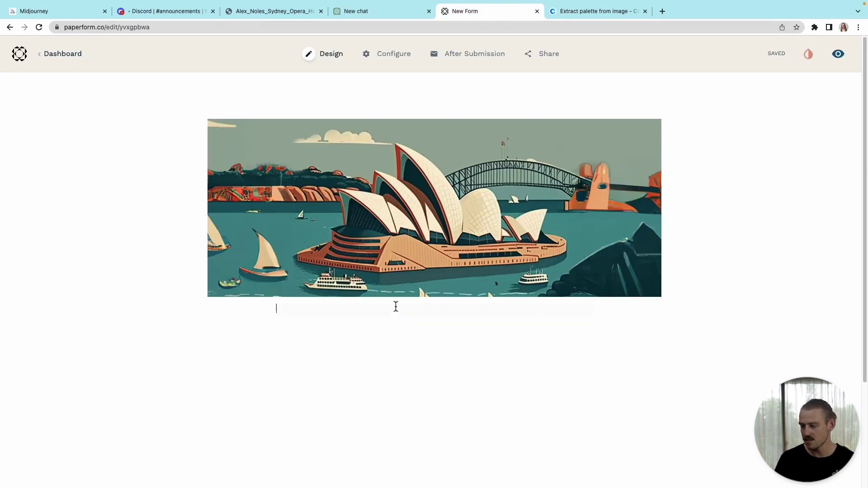
pyautogui.press('super+v')
pyautogui.moveTo(481, 439); pyautogui.dragTo(277, 323)
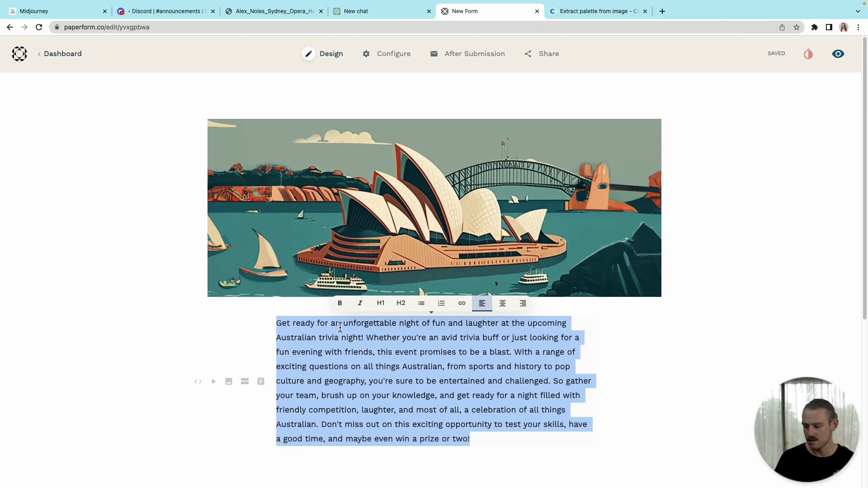
pyautogui.click(503, 307)
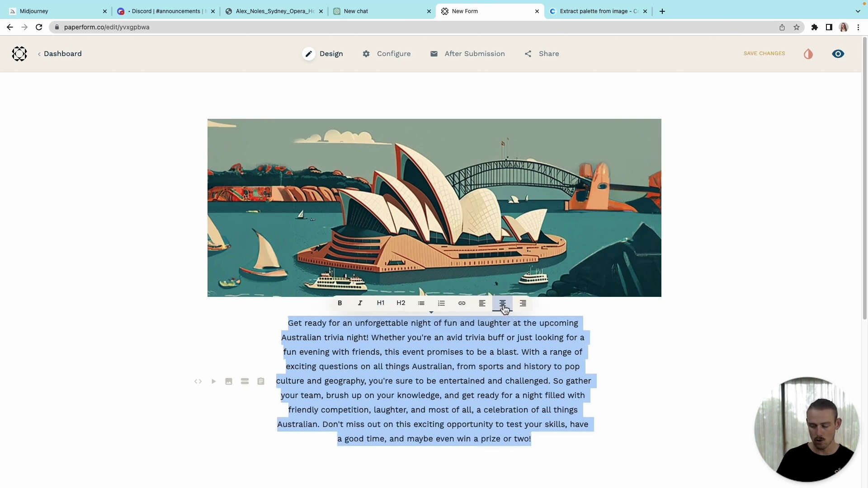
# Step: Add the centered lines "Australian Trivia Night" and "SAVE THE DATE - February 26th" above the banner image
pyautogui.click(344, 109)
pyautogui.write('Australian Trivia Night')
pyautogui.press('Return')
pyautogui.write('SAVE THE DATE - February 26th')
pyautogui.moveTo(409, 126); pyautogui.dragTo(278, 114)
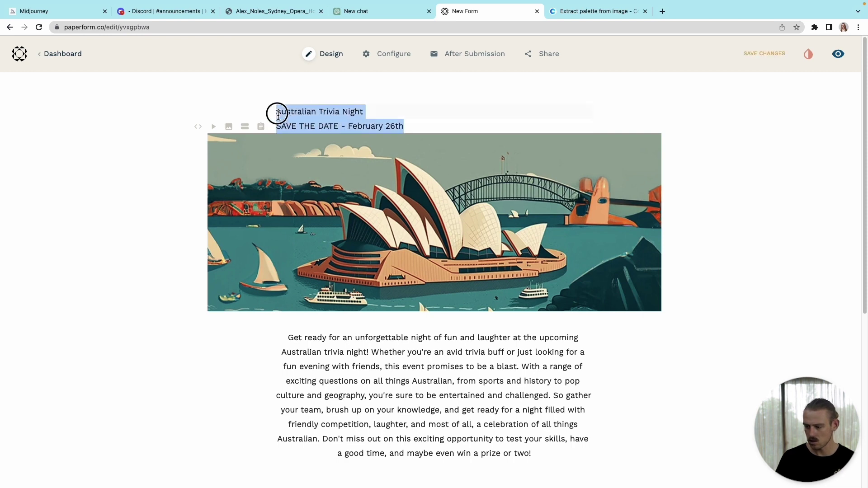
pyautogui.click(405, 92)
# Step: Format the title line as H1 and the date line as H2, and add an empty line below them
pyautogui.moveTo(477, 112); pyautogui.dragTo(391, 111)
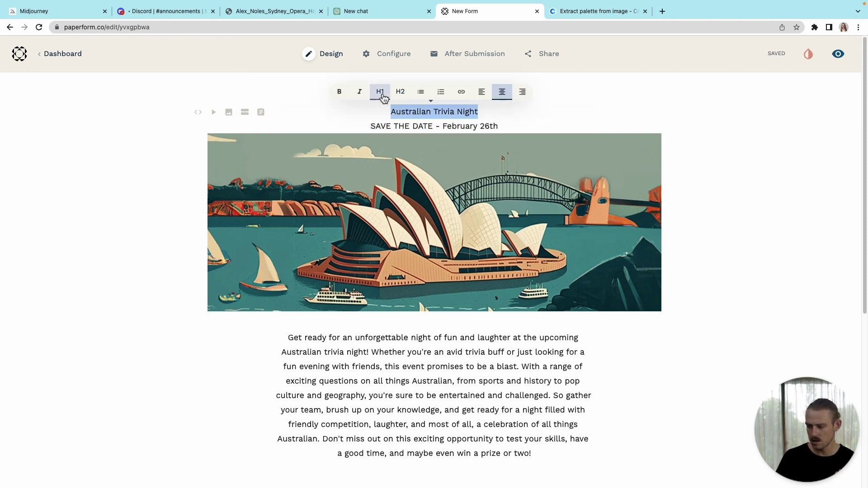
pyautogui.click(377, 100)
pyautogui.moveTo(514, 131); pyautogui.dragTo(370, 136)
pyautogui.click(409, 118)
pyautogui.click(529, 134)
pyautogui.press('Return')
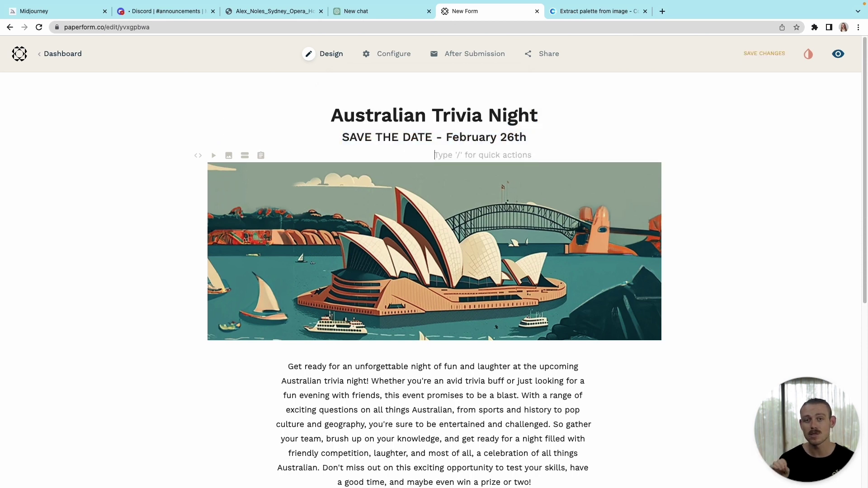
# Step: Switch to ChatGPT and submit the prompt "Questions to ask for a trivia night registration form"
pyautogui.click(389, 10)
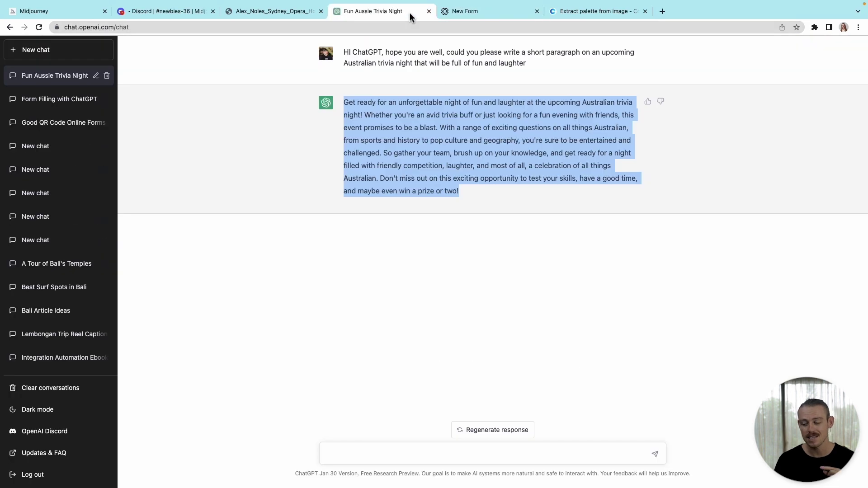
pyautogui.click(478, 456)
pyautogui.write('Questions to ask for a trivi')
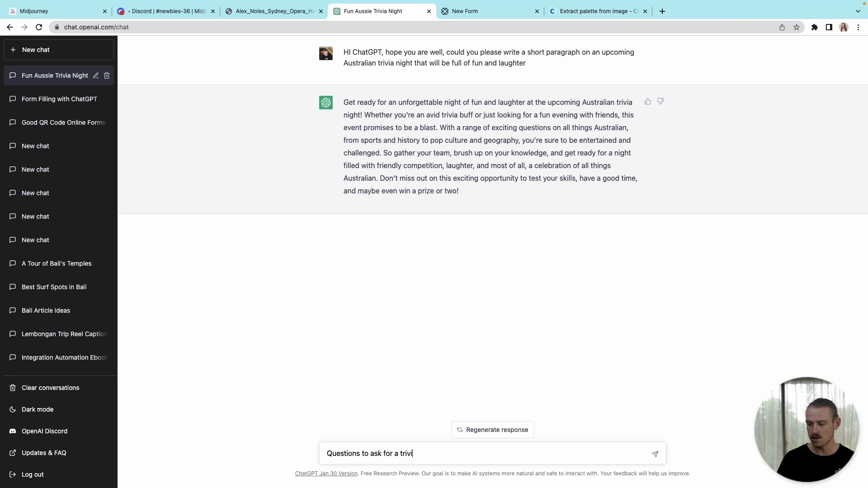
pyautogui.write('a night registration form')
pyautogui.press('Return')
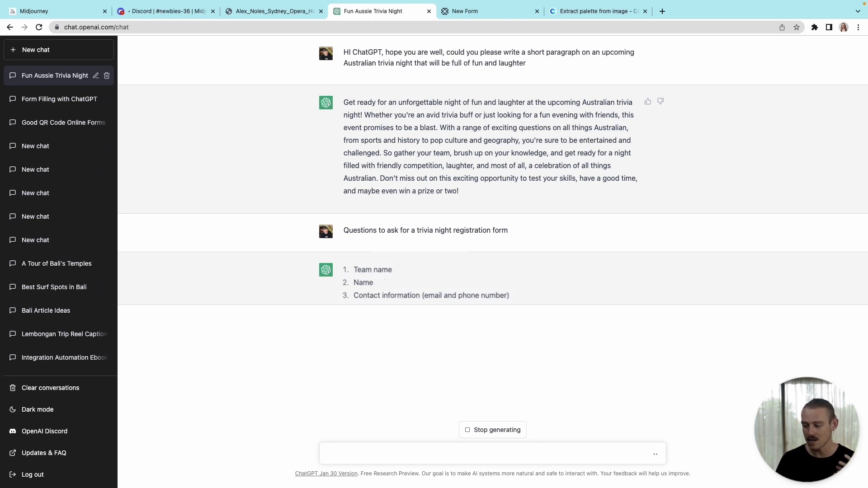
# Step: Return to the Paperform page and insert a Name quick question below the trivia night paragraph
pyautogui.click(494, 12)
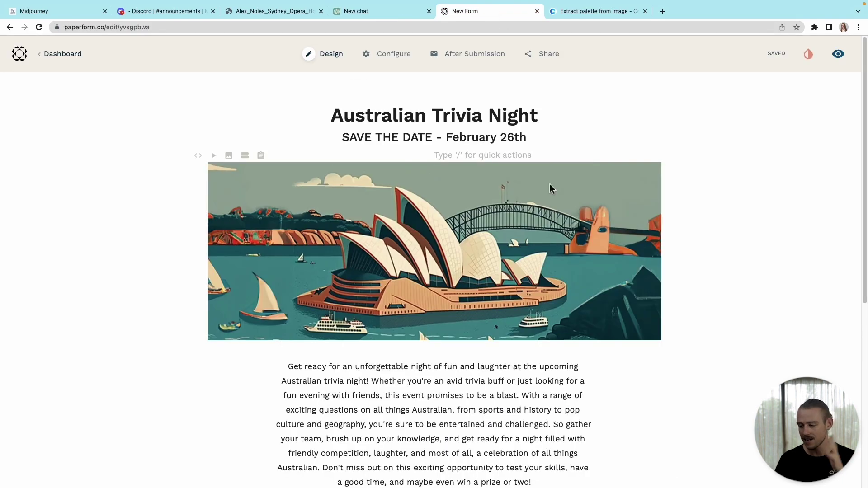
pyautogui.scroll(-1, 541, 227)
pyautogui.scroll(-5, 541, 228)
pyautogui.click(445, 265)
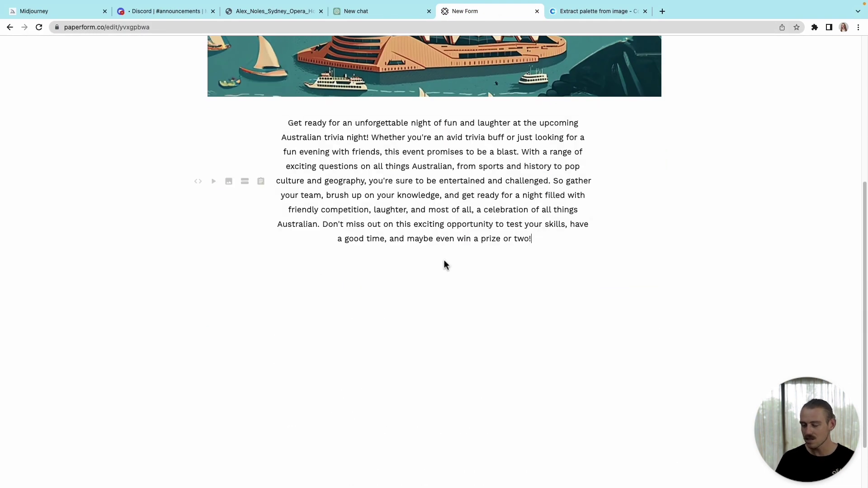
pyautogui.press('Return')
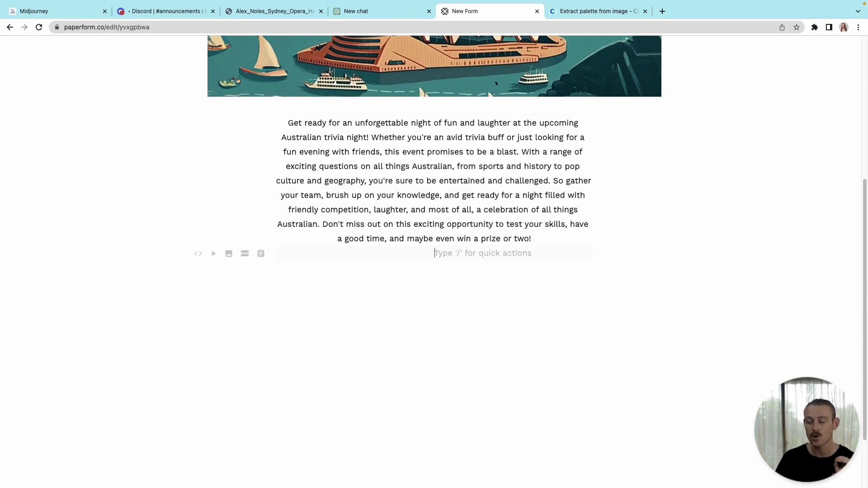
pyautogui.press('Return')
pyautogui.write('/nam')
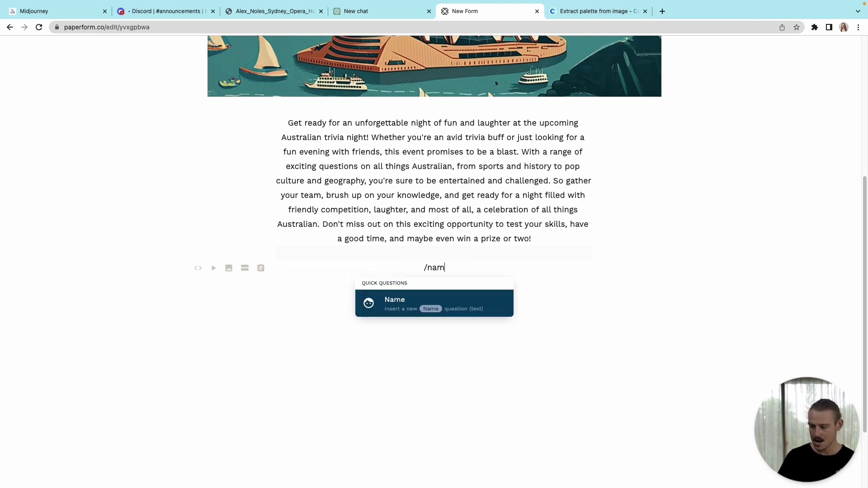
pyautogui.press('Return')
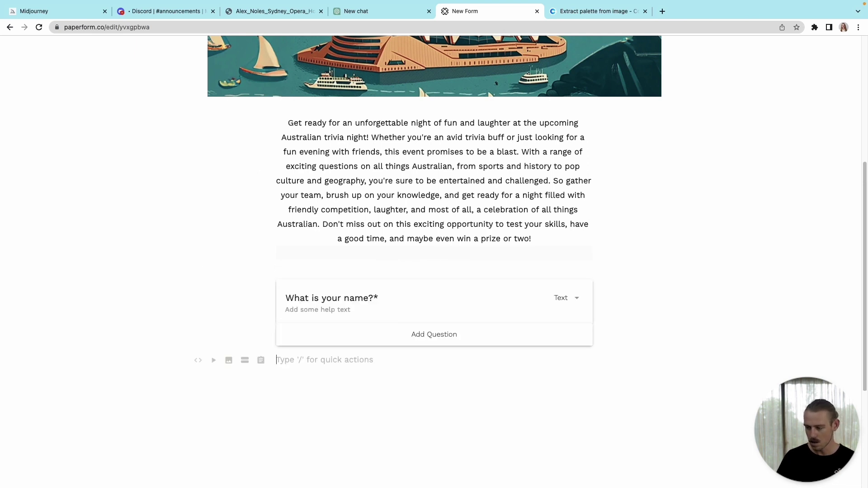
# Step: Add a required text question titled "Team Name" below the name question
pyautogui.write('/')
pyautogui.press('Return')
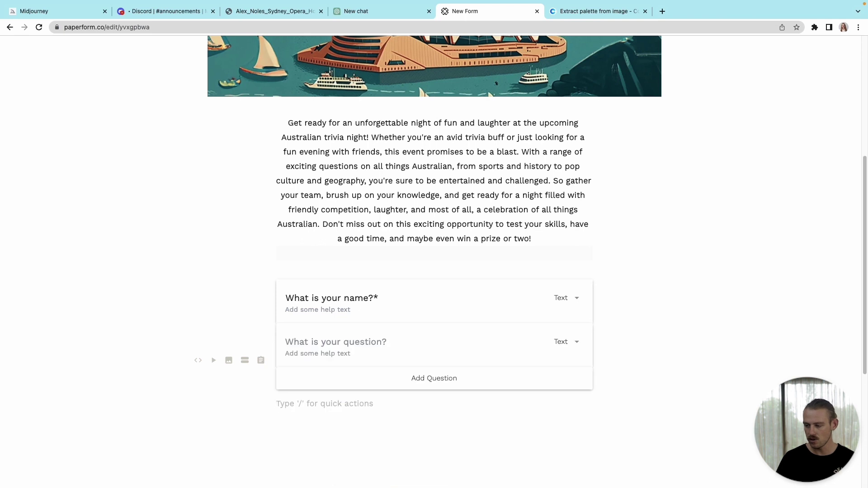
pyautogui.click(355, 342)
pyautogui.write('Team Name')
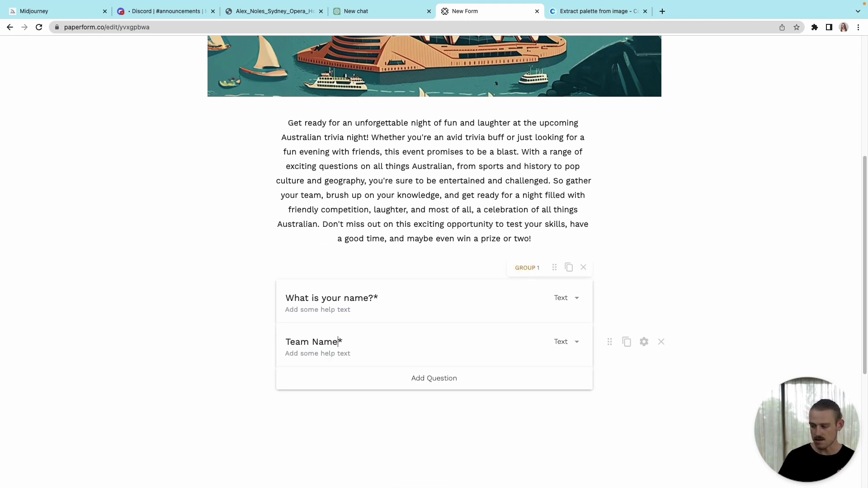
# Step: Add a required email question titled "Email" below the team name question
pyautogui.click(380, 397)
pyautogui.write('/')
pyautogui.press('Down')
pyautogui.press('Return')
pyautogui.click(379, 391)
pyautogui.write('Email*')
# Step: Add a required phone number question titled "Phone Number" below the email question
pyautogui.click(407, 448)
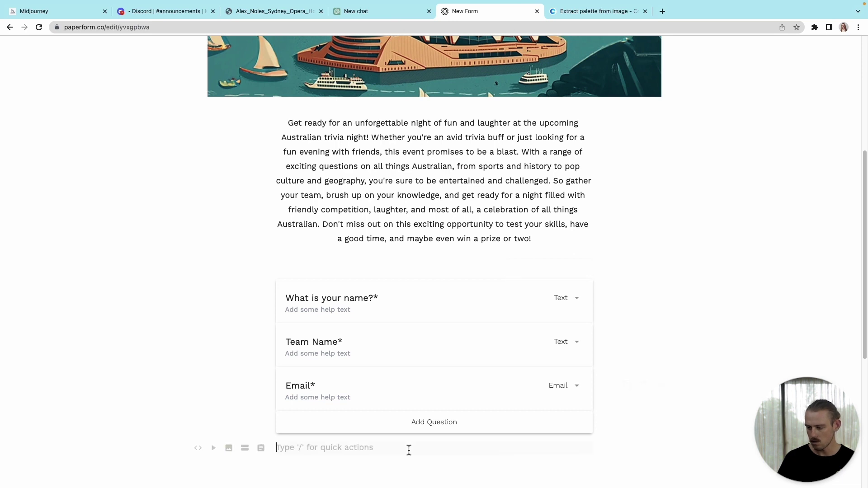
pyautogui.write('/phone')
pyautogui.press('Return')
pyautogui.click(401, 420)
pyautogui.write('Phone Number*')
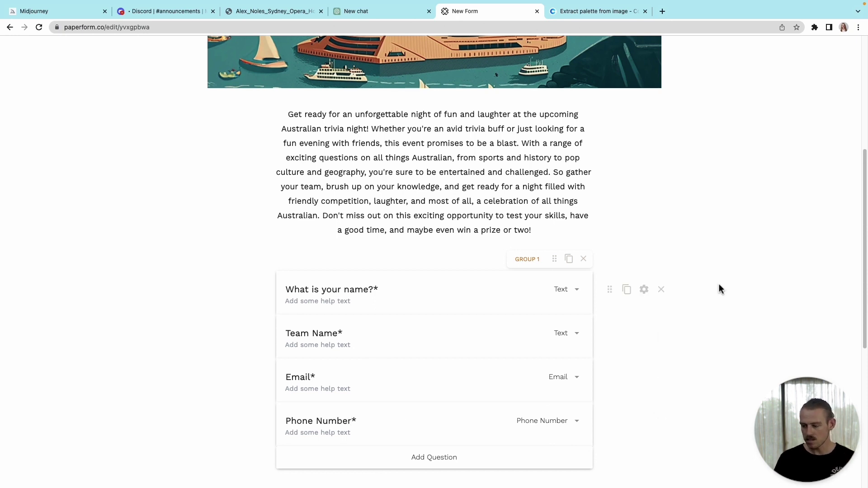
# Step: Preview the live trivia night page from the heading to the registration questions, and close the preview
pyautogui.scroll(6, 719, 288)
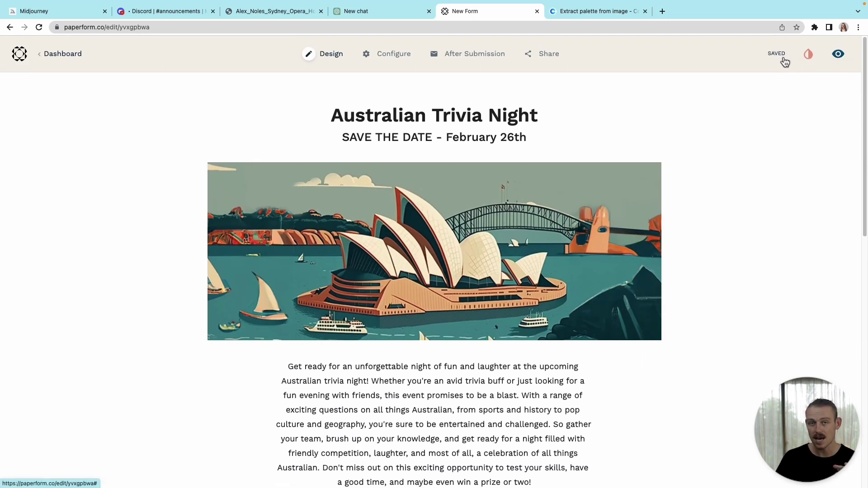
pyautogui.click(840, 54)
pyautogui.scroll(-10, 848, 49)
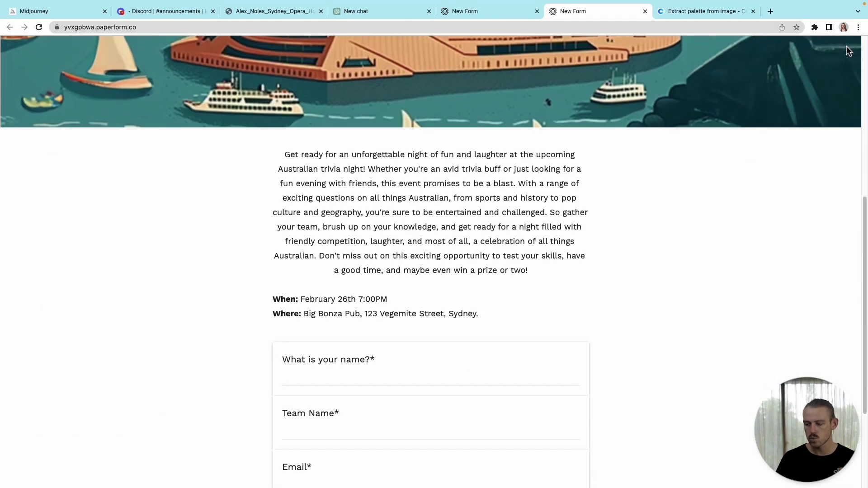
pyautogui.scroll(5, 848, 49)
pyautogui.scroll(5, 849, 51)
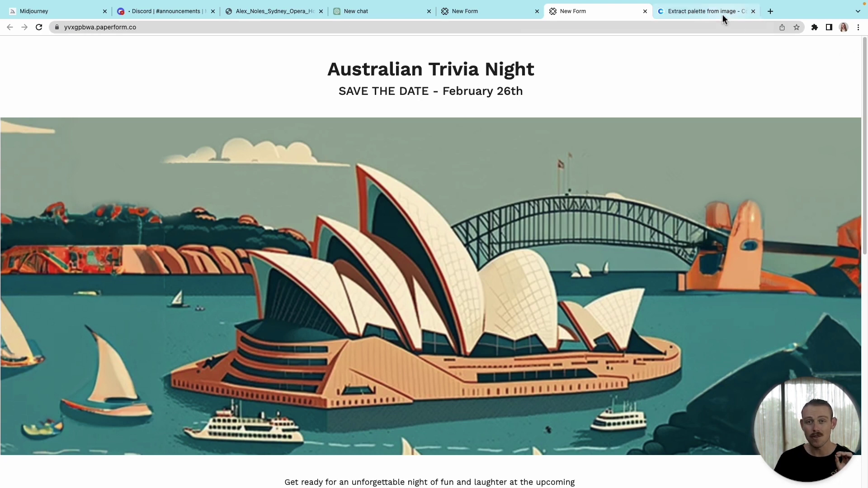
pyautogui.click(645, 11)
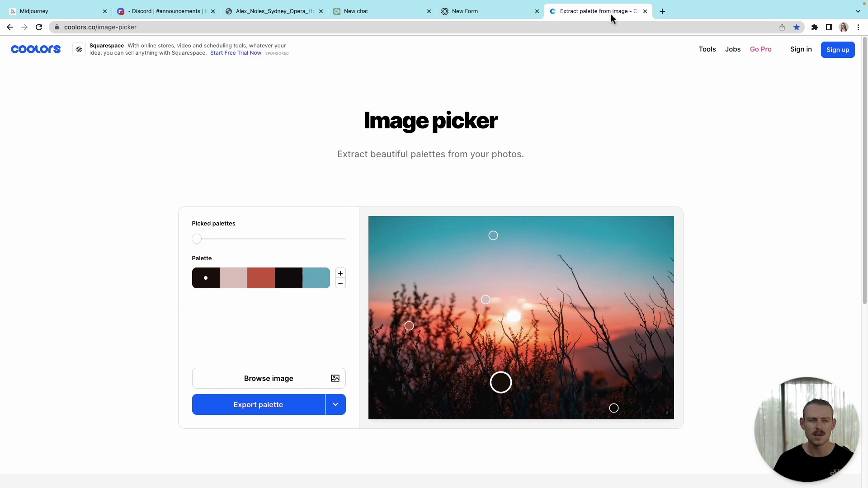
# Step: Upload the Sydney Opera House image to the Coolors image picker and choose the palette with dark navy, teal and orange
pyautogui.click(302, 380)
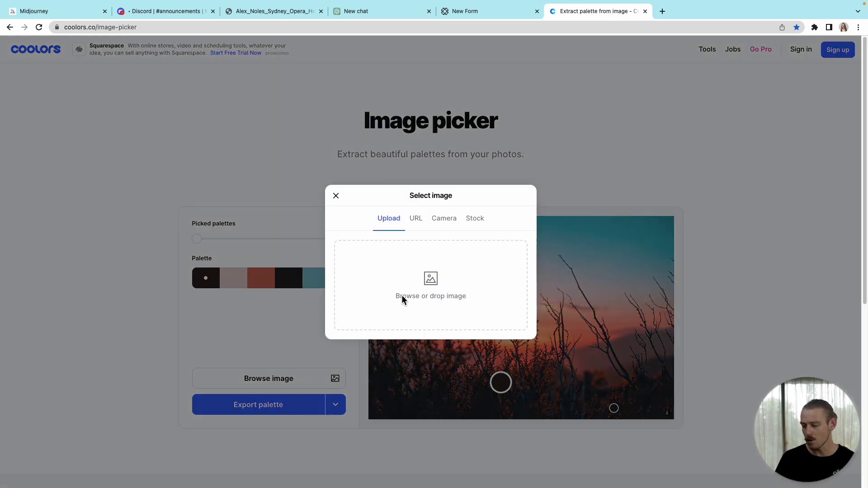
pyautogui.click(402, 296)
pyautogui.doubleClick(290, 179)
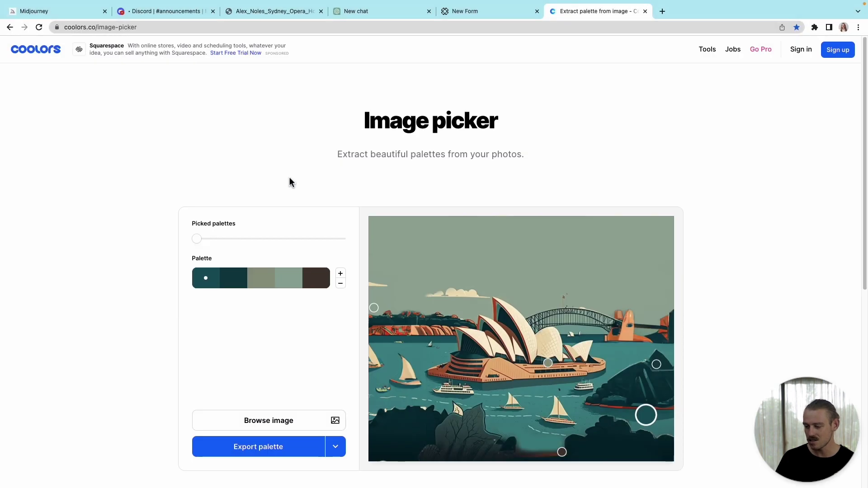
pyautogui.scroll(-1, 291, 182)
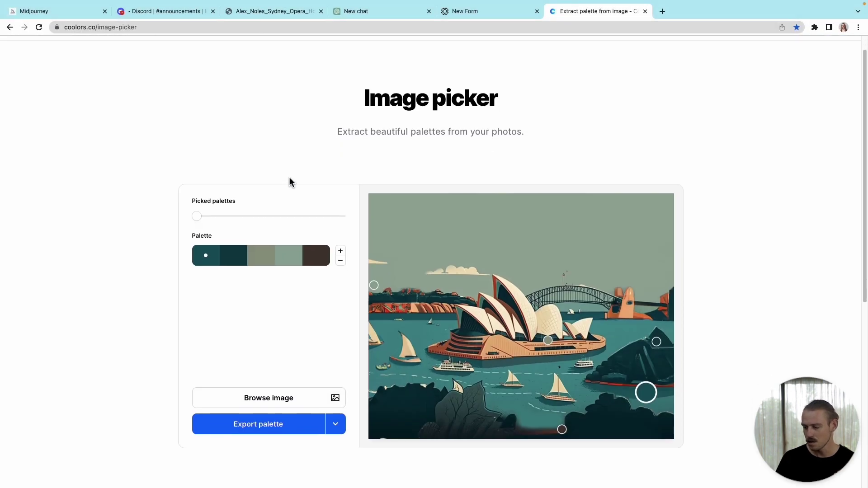
pyautogui.click(202, 217)
# Step: Open the palette's colors through the Share export option and copy the teal hex code #43888B
pyautogui.click(276, 425)
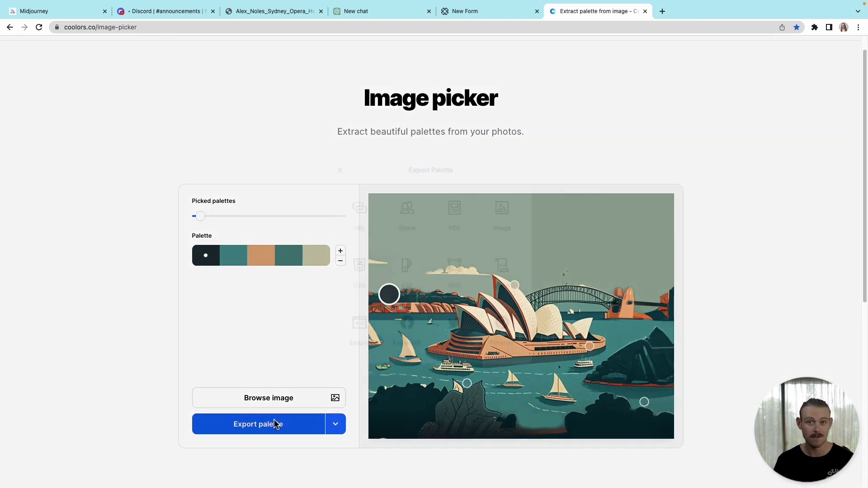
pyautogui.click(402, 212)
pyautogui.click(442, 184)
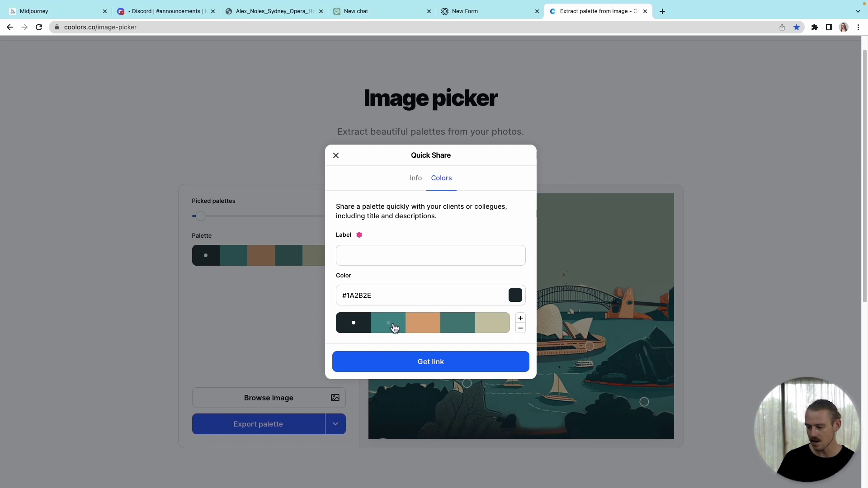
pyautogui.click(394, 326)
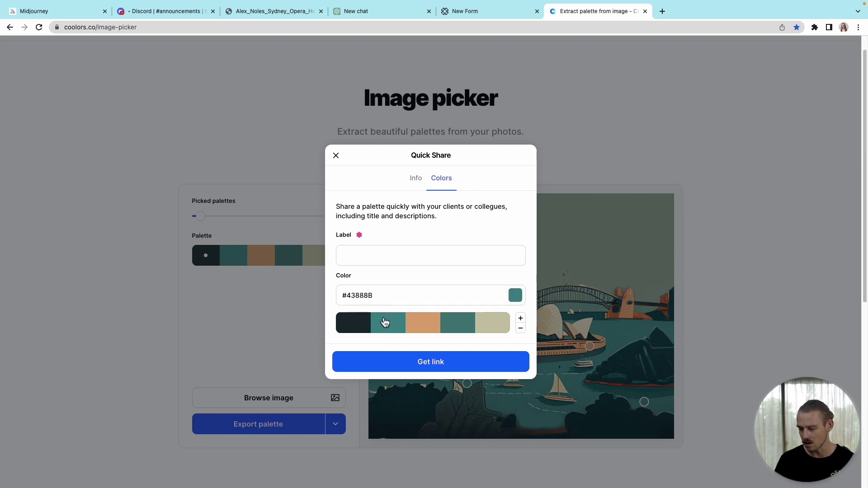
pyautogui.moveTo(375, 295); pyautogui.dragTo(343, 297)
pyautogui.press('super+c')
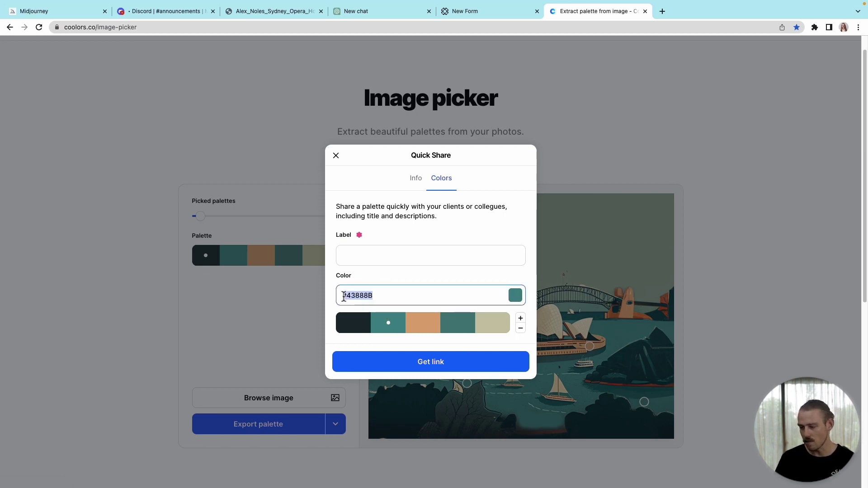
# Step: Switch back to Paperform and set the form theme's background color to #43888B
pyautogui.click(489, 11)
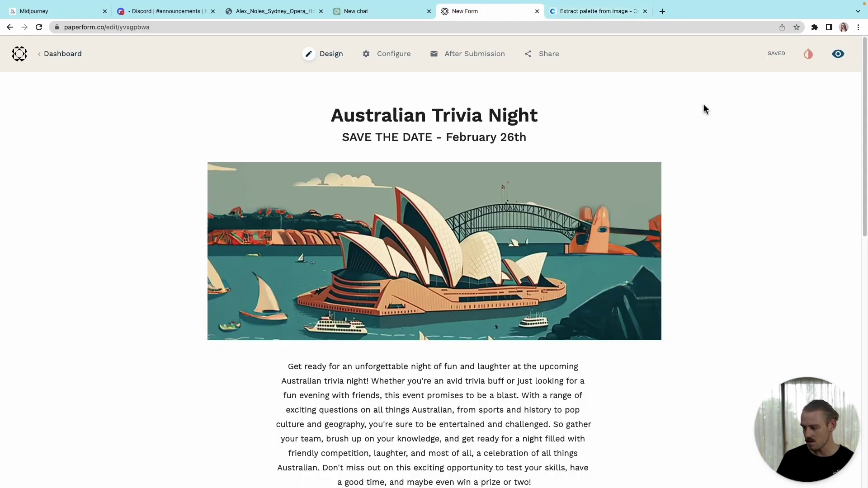
pyautogui.click(811, 56)
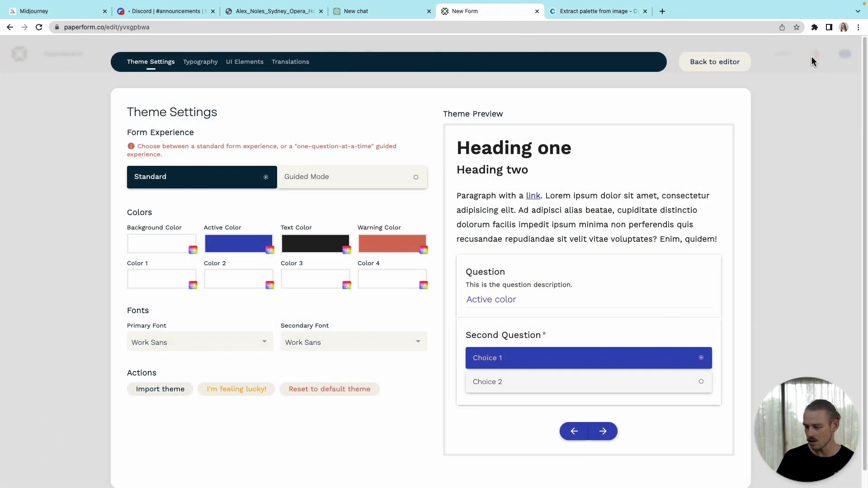
pyautogui.click(172, 249)
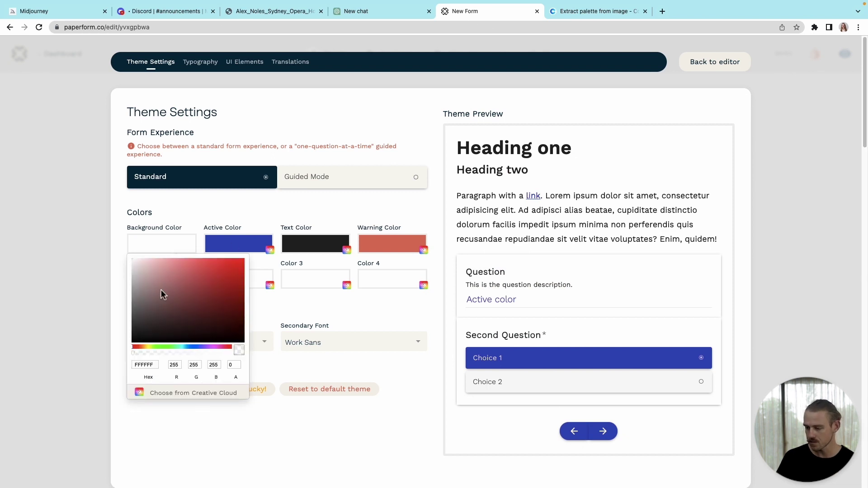
pyautogui.doubleClick(154, 370)
pyautogui.press('super+v')
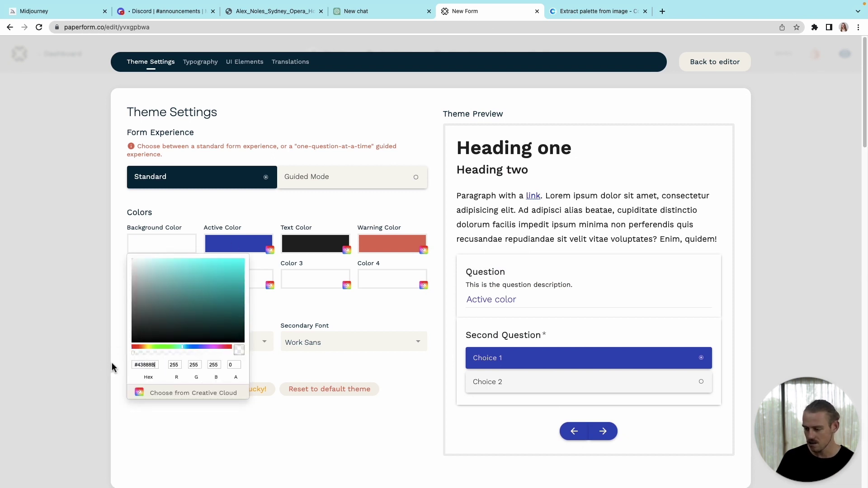
pyautogui.click(248, 251)
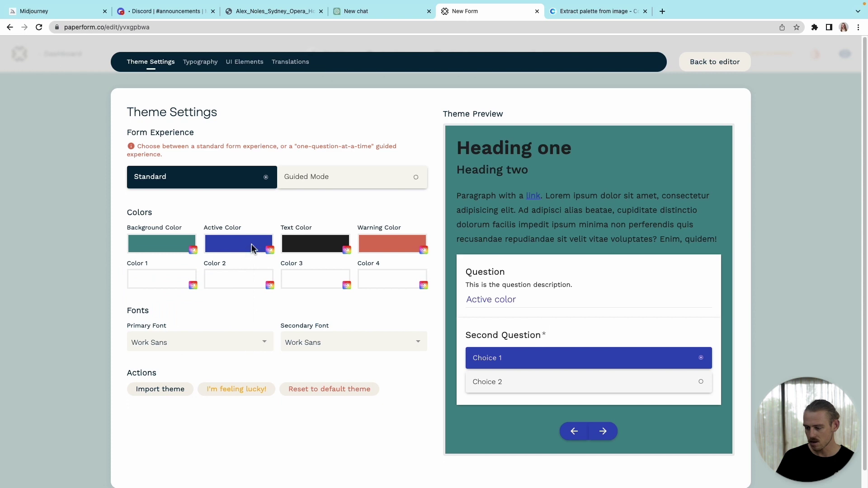
# Step: Copy the orange hex code #DEA876 from the Coolors palette and set it as the Paperform theme's active color
pyautogui.click(575, 11)
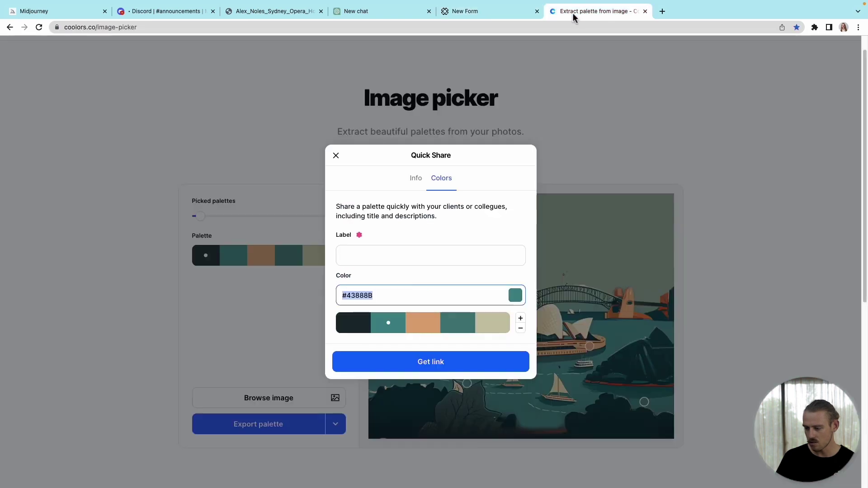
pyautogui.click(424, 322)
pyautogui.moveTo(377, 294); pyautogui.dragTo(344, 297)
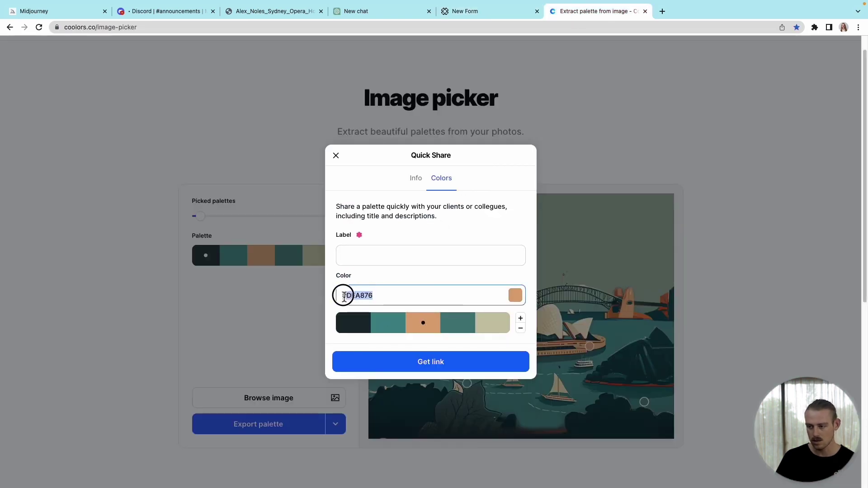
pyautogui.click(496, 14)
pyautogui.click(240, 245)
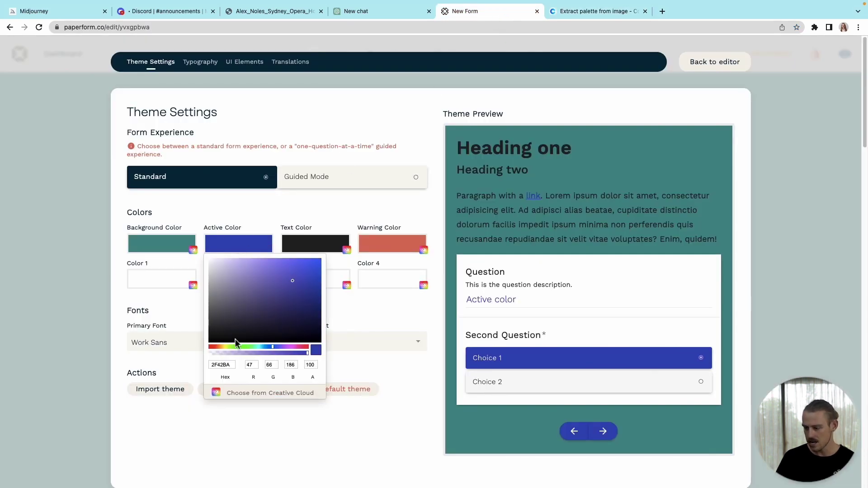
pyautogui.moveTo(236, 365); pyautogui.dragTo(211, 364)
pyautogui.write('#DEA876')
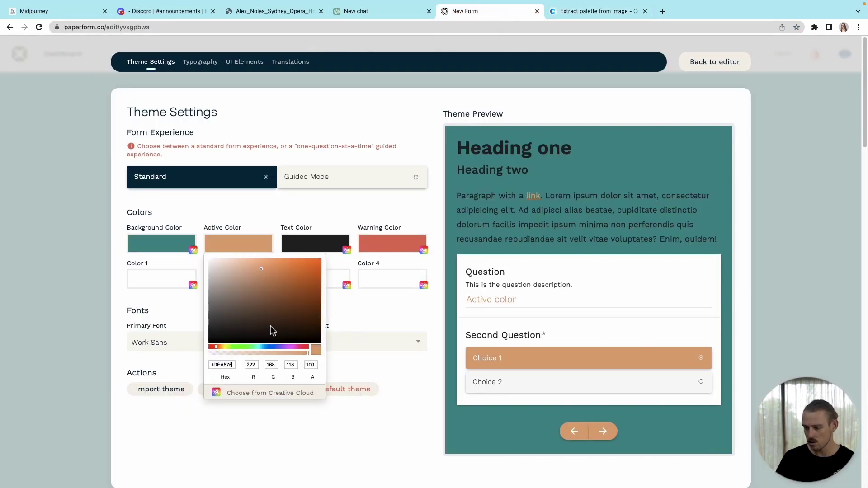
# Step: Set the theme's text color to white, FFFFFF
pyautogui.click(318, 248)
pyautogui.click(318, 248)
pyautogui.doubleClick(306, 364)
pyautogui.write('FFFFFF')
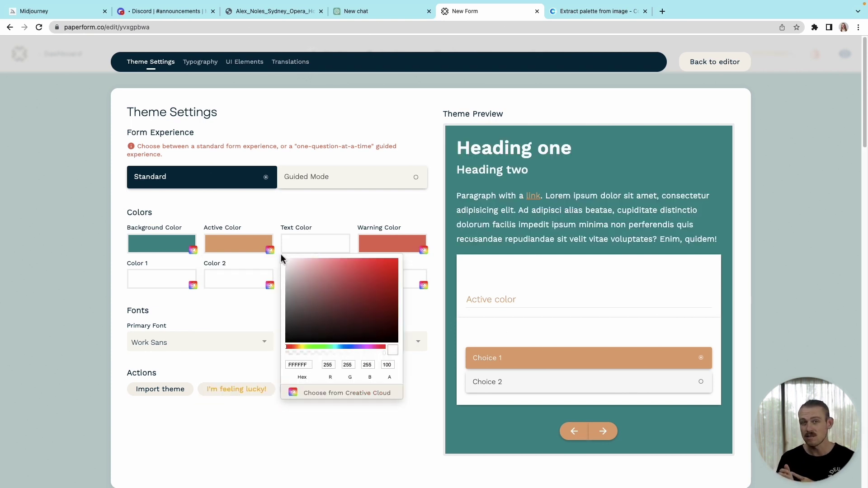
pyautogui.click(217, 310)
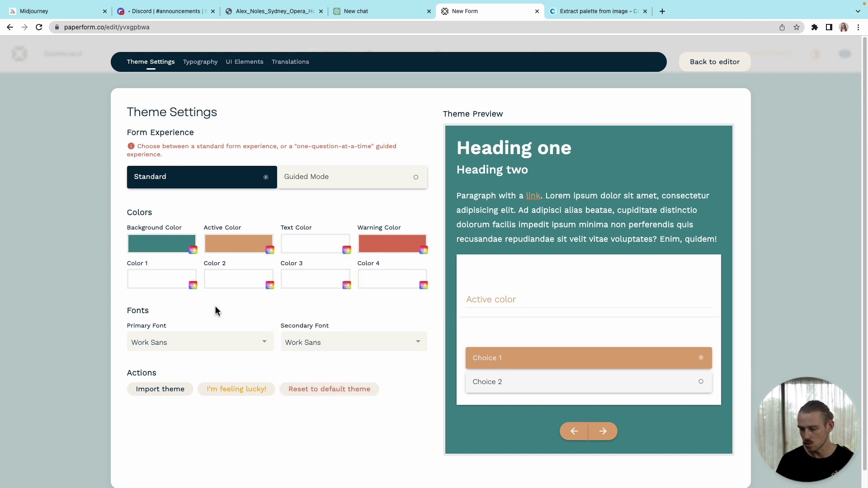
# Step: Set both the primary and secondary theme fonts to Viga
pyautogui.click(250, 345)
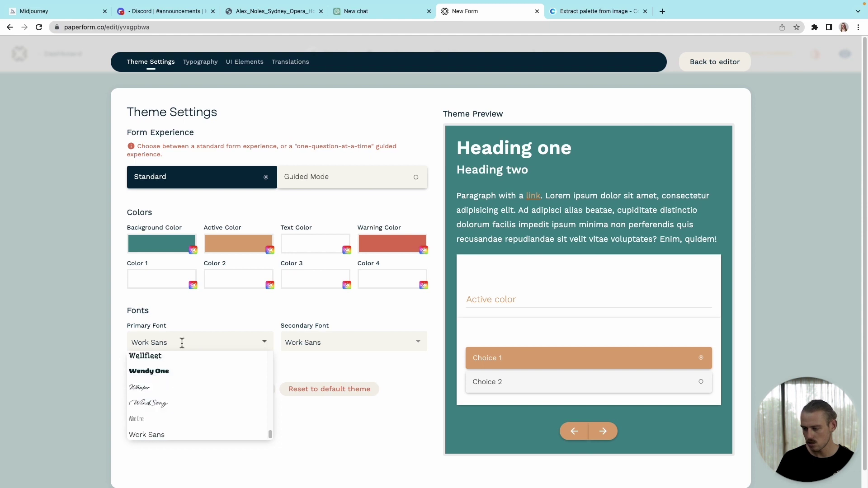
pyautogui.write('vig')
pyautogui.click(190, 379)
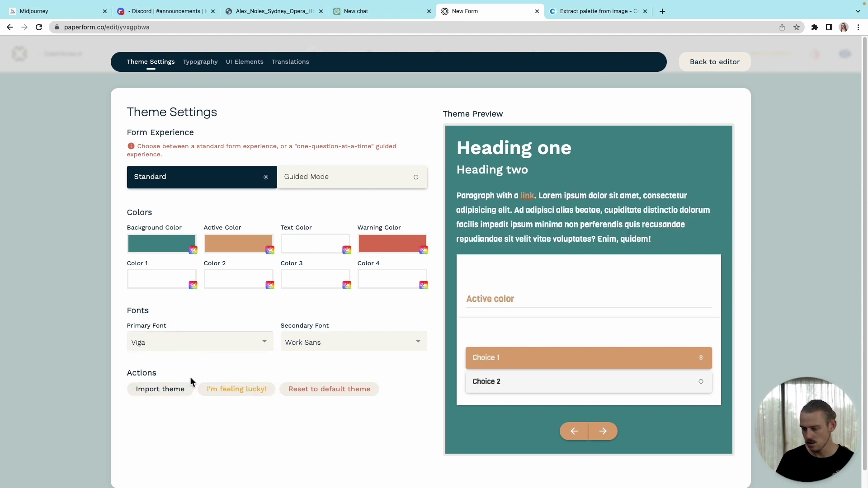
pyautogui.click(330, 341)
pyautogui.write('viga')
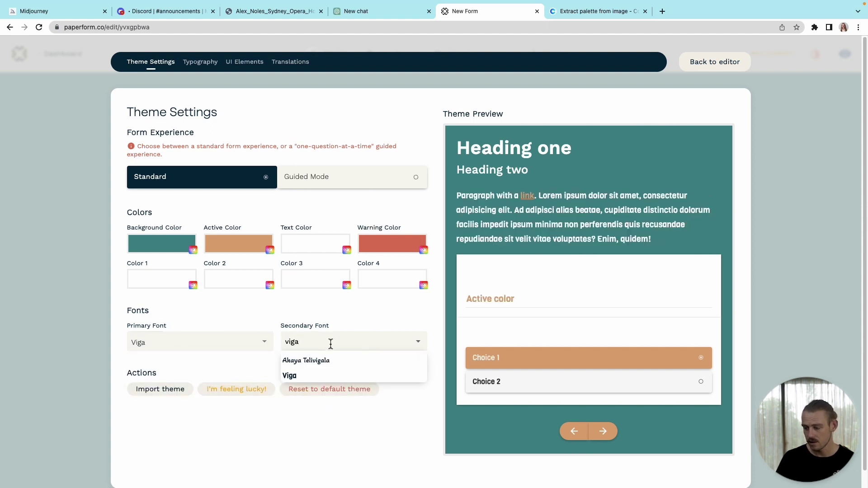
pyautogui.click(344, 375)
# Step: Turn off the background and shadow for the questions, return to the editor and save the changes
pyautogui.click(245, 62)
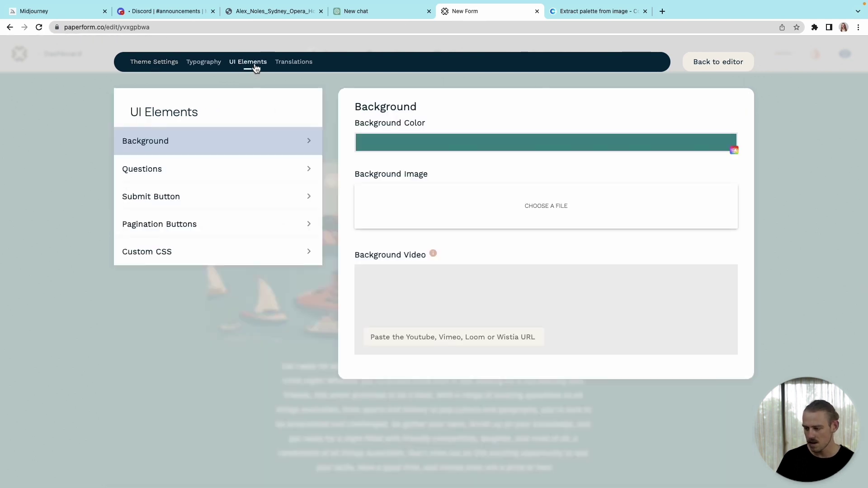
pyautogui.click(288, 165)
pyautogui.click(367, 140)
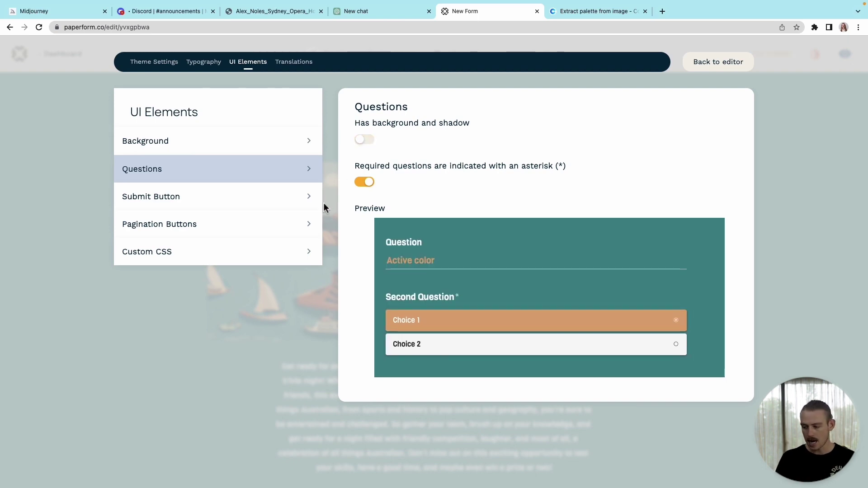
pyautogui.click(698, 62)
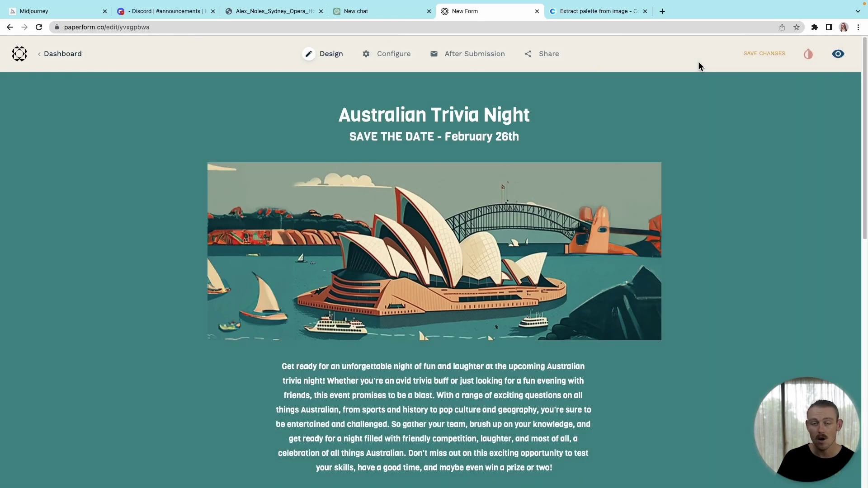
pyautogui.click(764, 55)
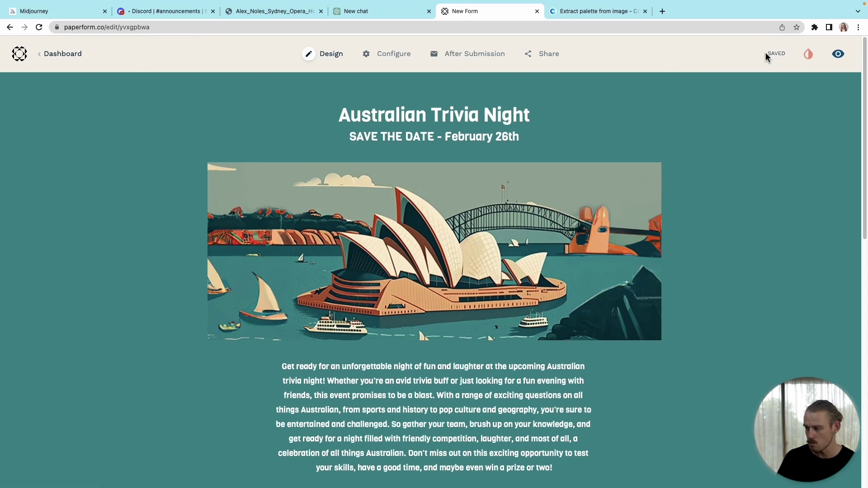
# Step: Preview the restyled trivia night page and look through the banner, description and event details
pyautogui.click(838, 53)
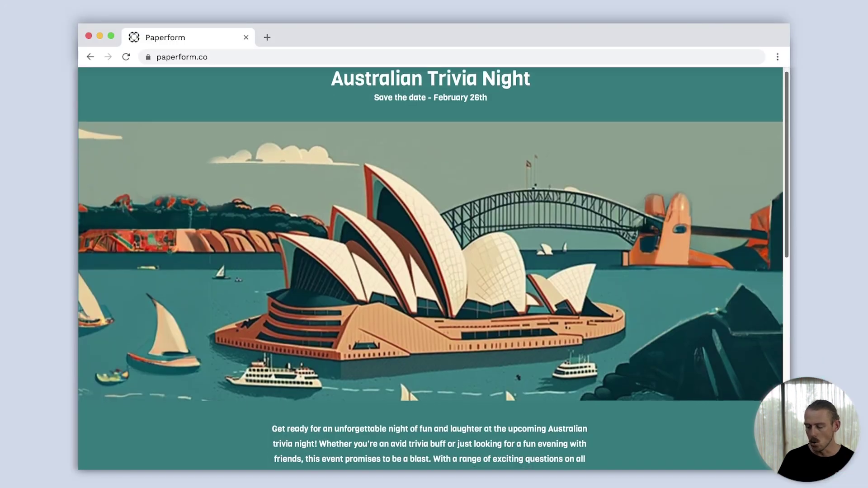
pyautogui.scroll(-3, 433, 267)
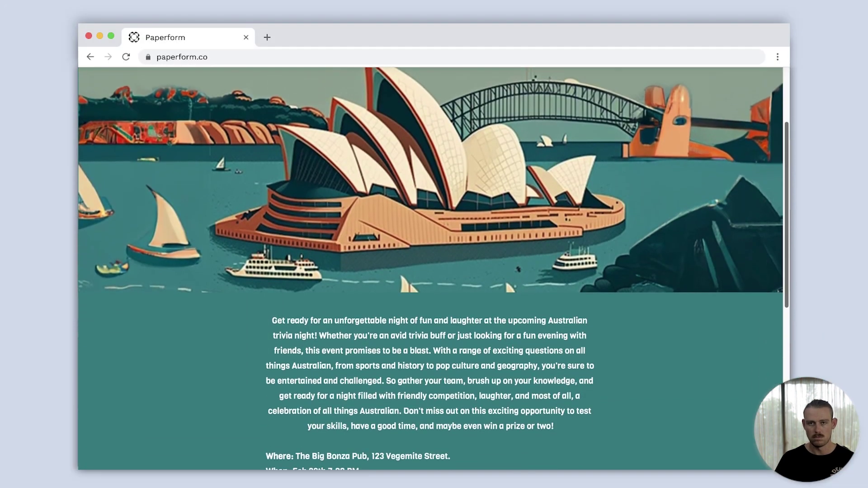
pyautogui.scroll(-6, 433, 267)
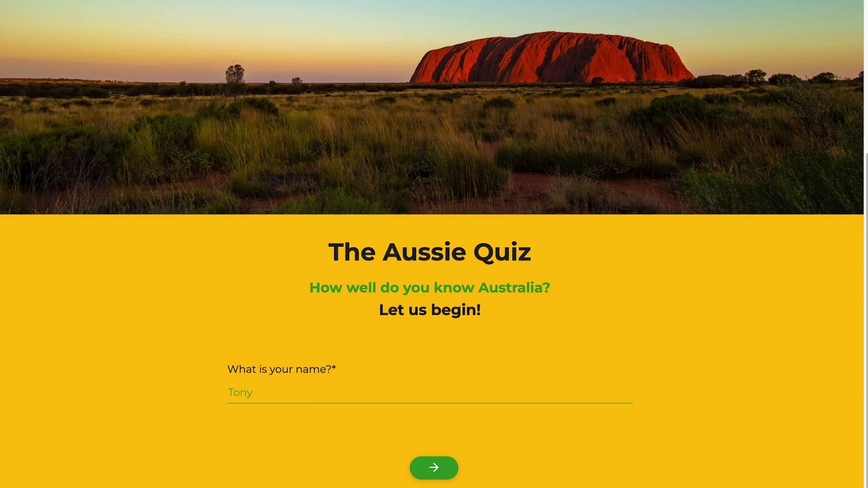
# Step: Continue past the name question in the Aussie Quiz and choose Sydney for the capital of Australia question
pyautogui.press('Return')
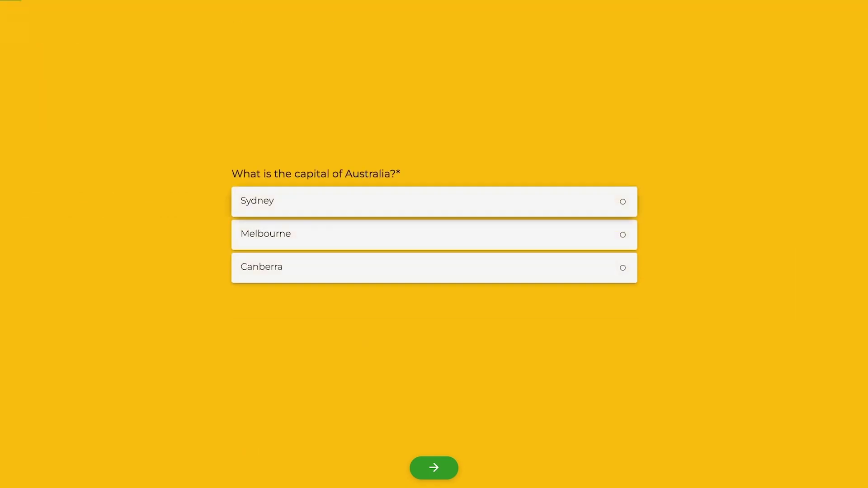
pyautogui.click(615, 204)
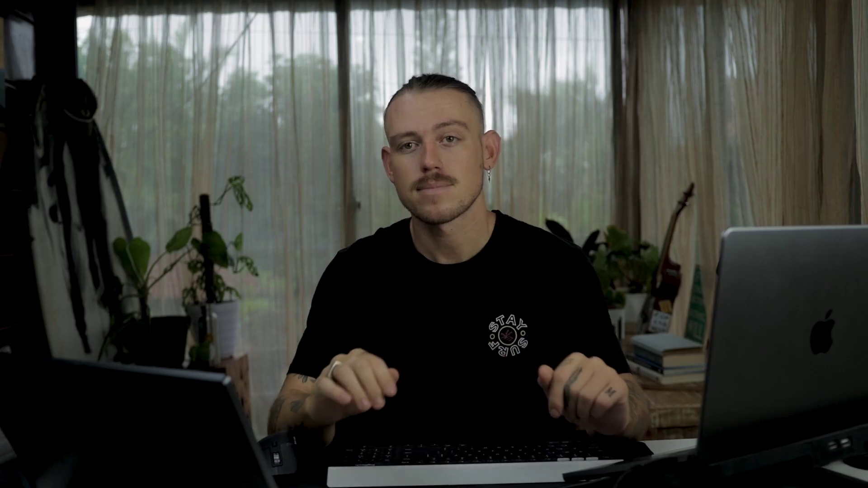